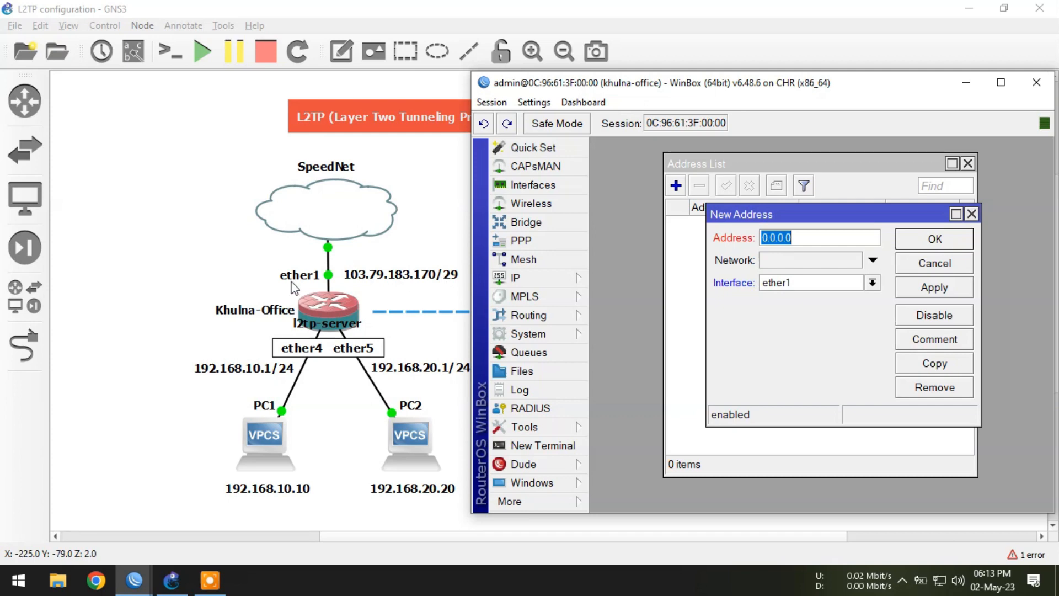
Step: Add the address 103.79.183.170/29 on ether1 of the Khulna-Office router
{"action": "type", "text": "103.79.183.1"}
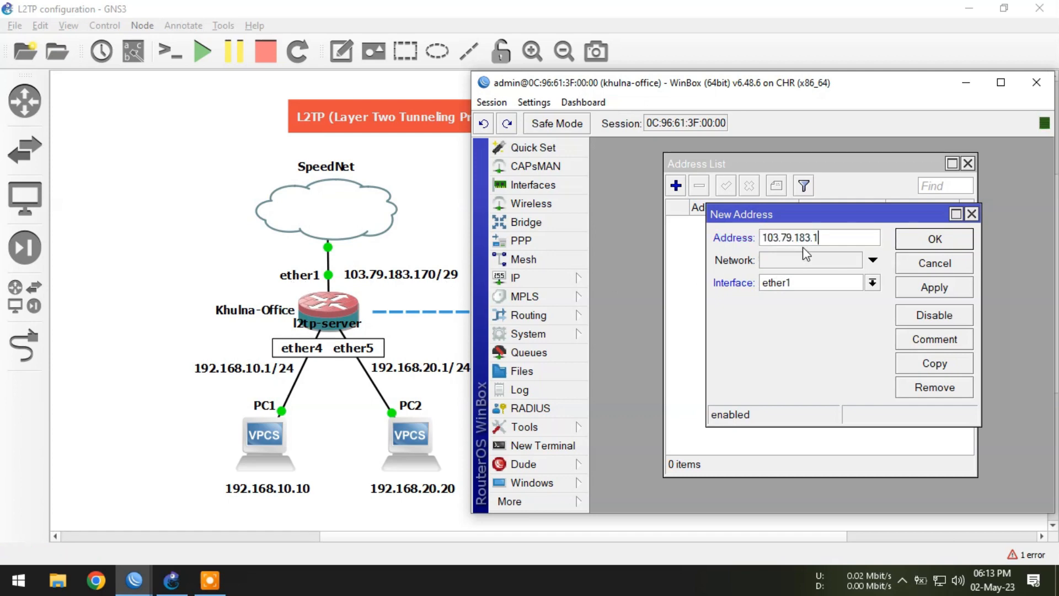
{"action": "type", "text": "70/29"}
{"action": "left_click", "coordinate": [934, 239]}
Step: Add the address 192.168.10.1/24 on interface ether4
{"action": "left_click", "coordinate": [675, 185]}
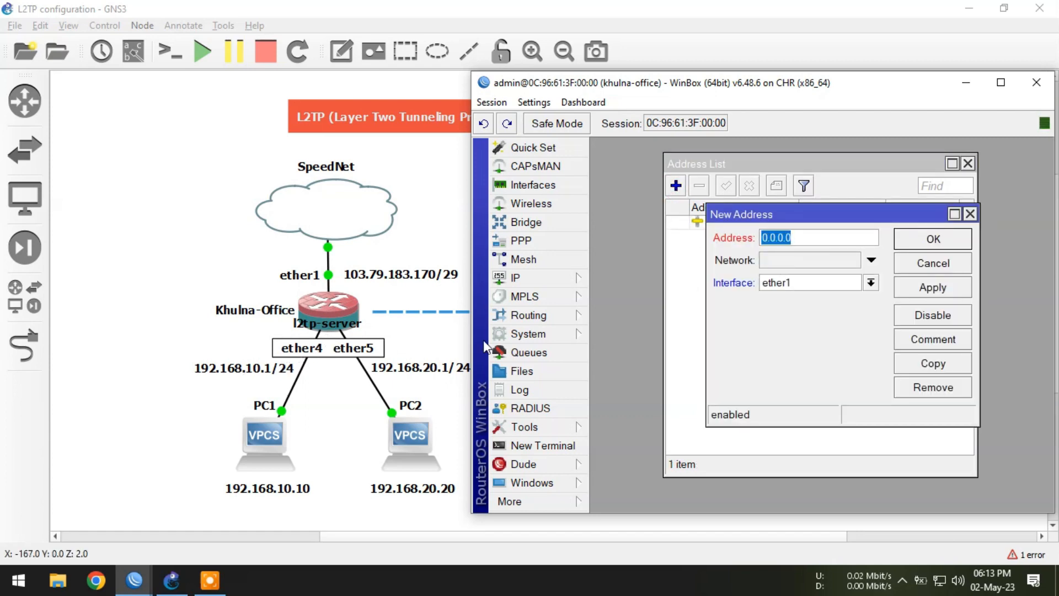
{"action": "type", "text": "192.168.10.1/24"}
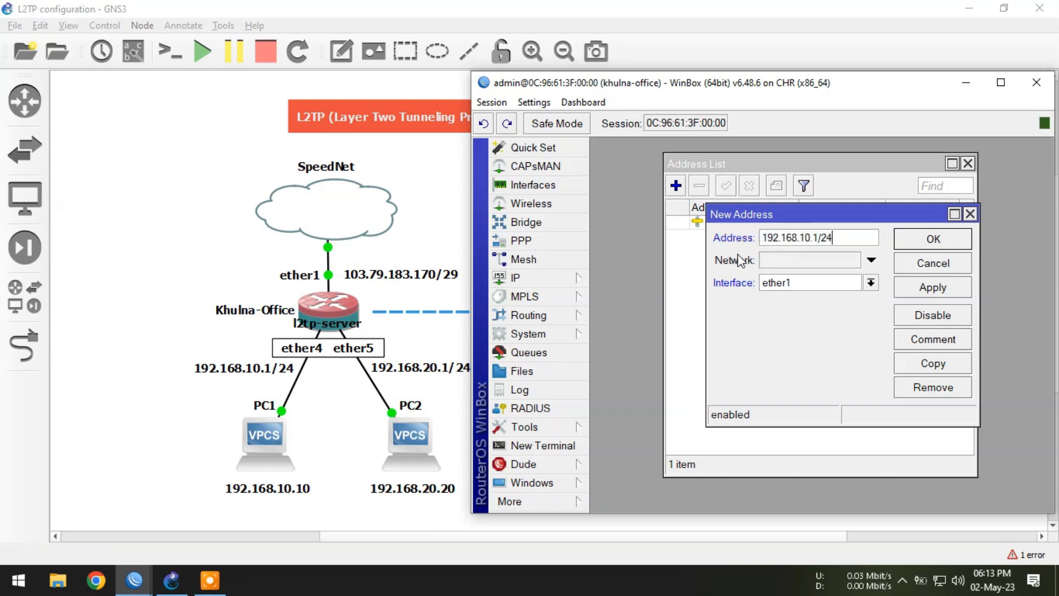
{"action": "left_click", "coordinate": [802, 284]}
{"action": "left_click", "coordinate": [791, 336]}
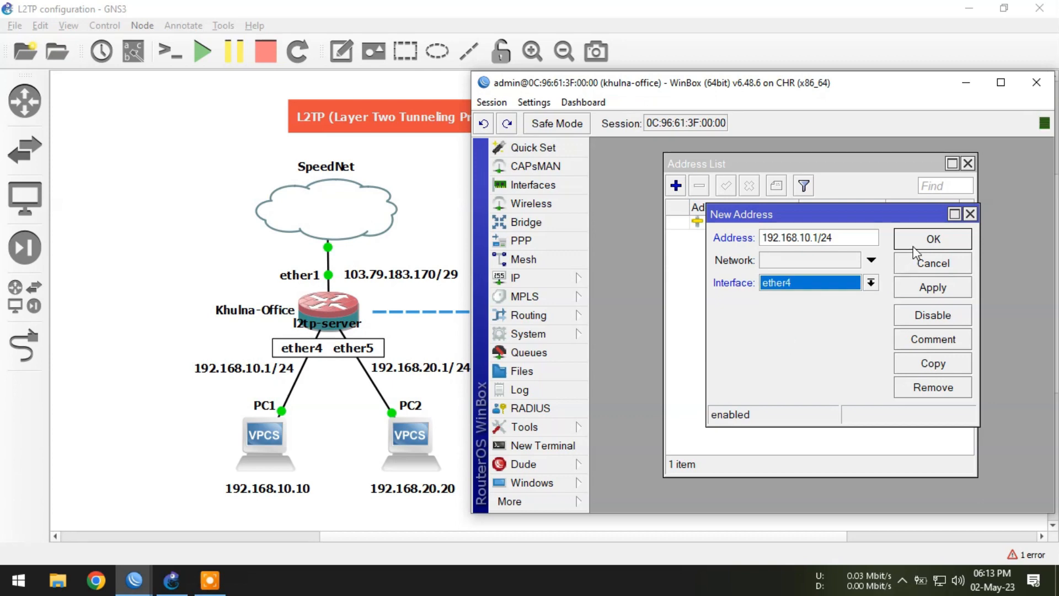
{"action": "left_click", "coordinate": [914, 246]}
Step: Add the address 192.168.20.1/24 on interface ether5
{"action": "left_click", "coordinate": [675, 186]}
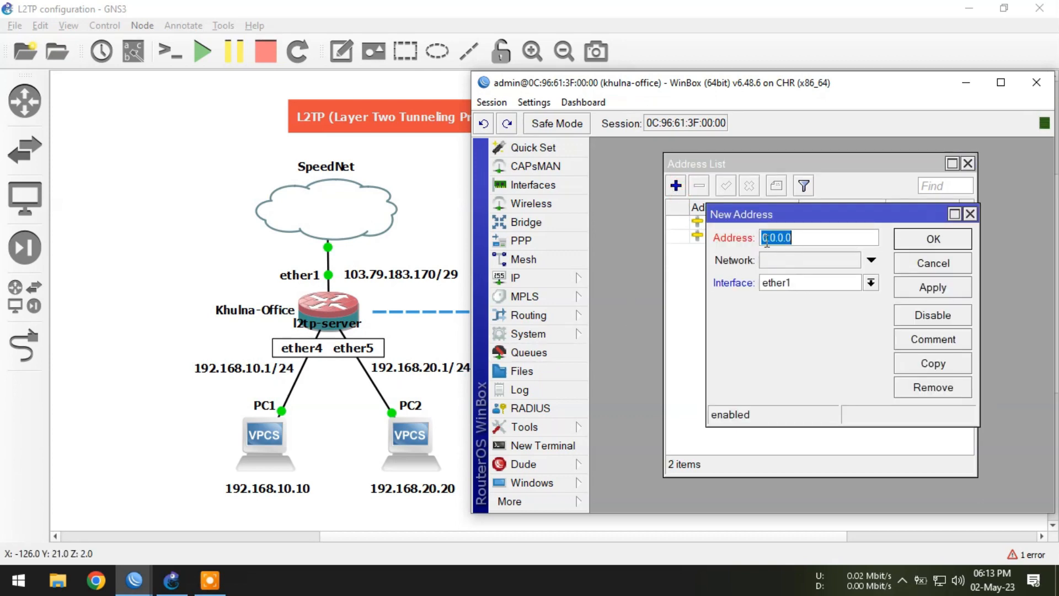
{"action": "type", "text": "192.168.20.1/24"}
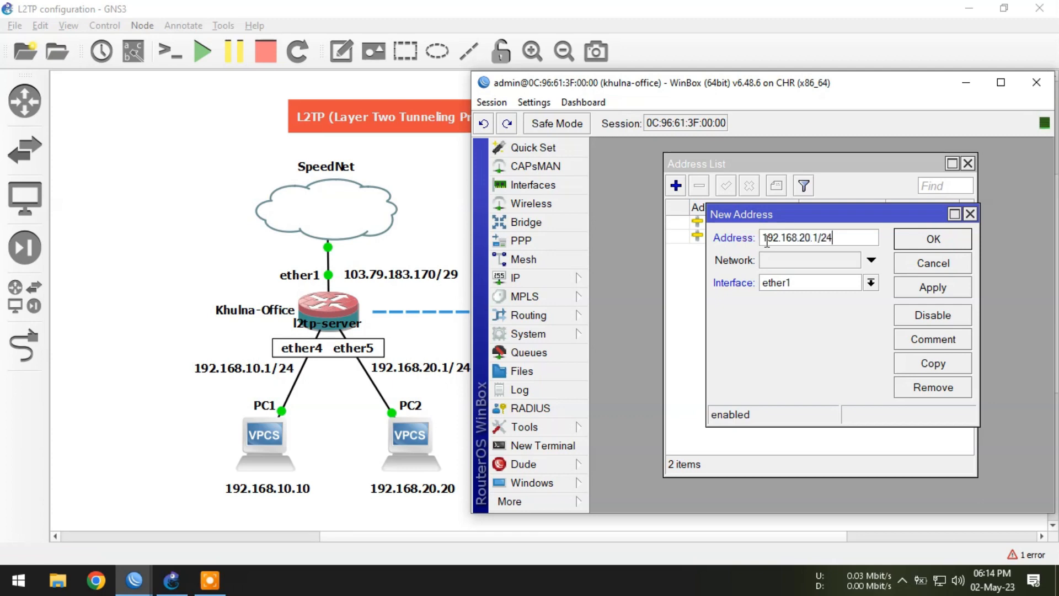
{"action": "left_click", "coordinate": [808, 280]}
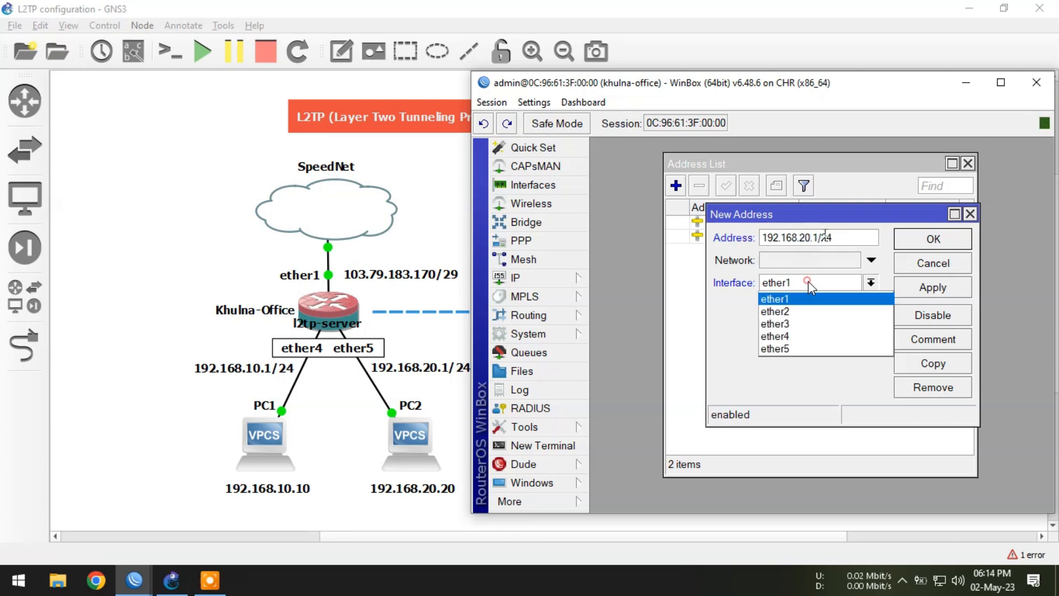
{"action": "left_click", "coordinate": [792, 346]}
{"action": "left_click", "coordinate": [932, 239]}
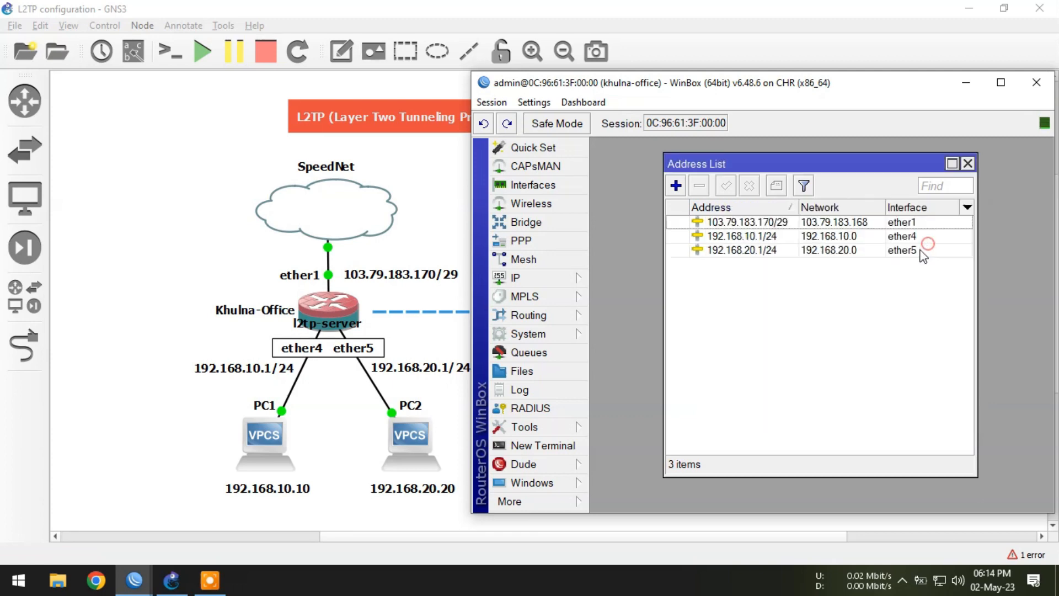
Step: Add a default route 0.0.0.0/0 with gateway 103.79.183.169
{"action": "left_click", "coordinate": [552, 272]}
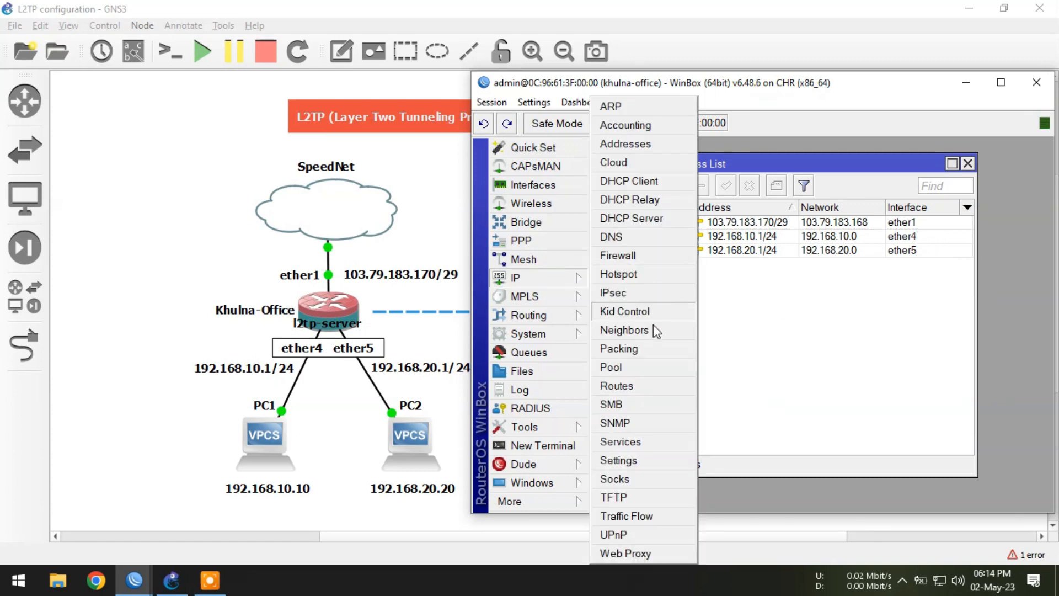
{"action": "left_click", "coordinate": [627, 382]}
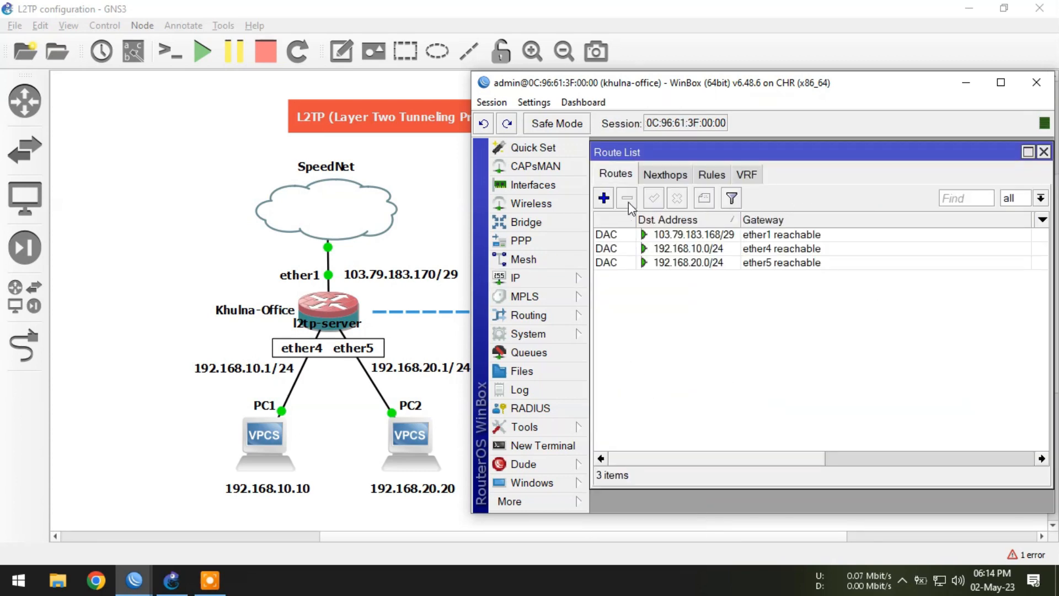
{"action": "left_click", "coordinate": [605, 198]}
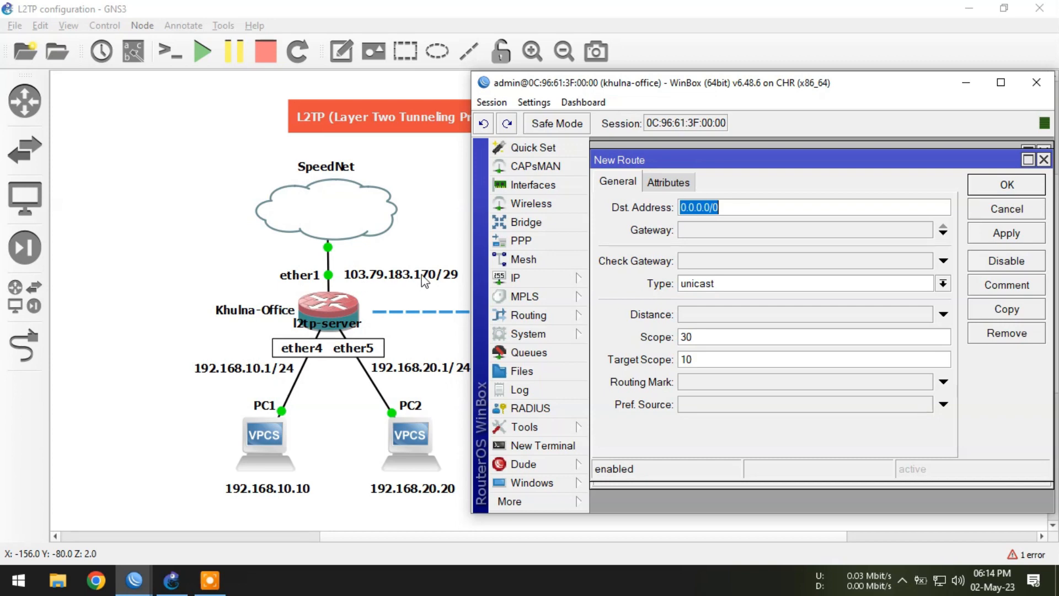
{"action": "left_click", "coordinate": [701, 231]}
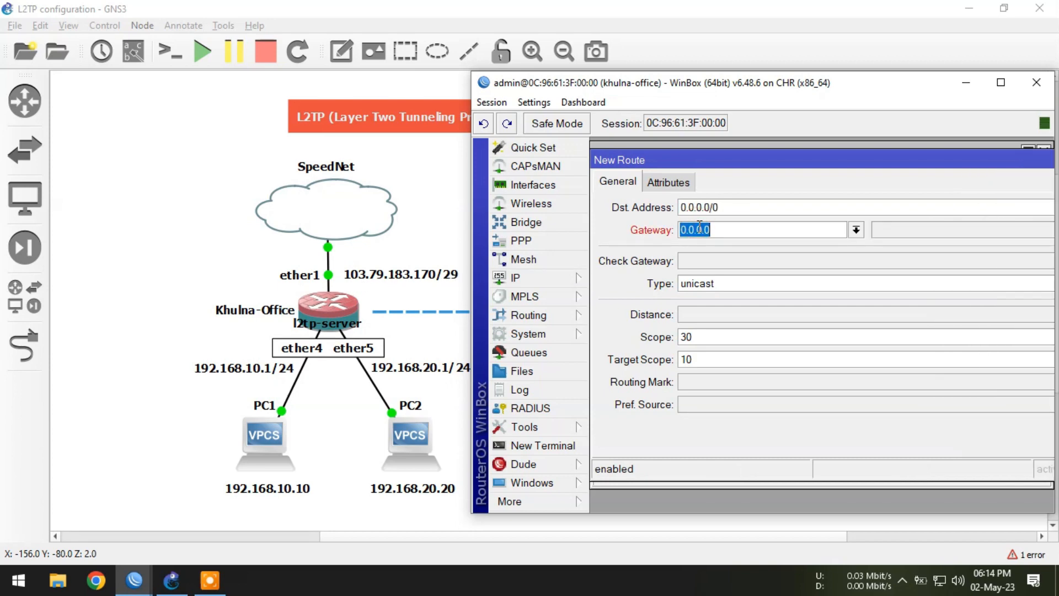
{"action": "type", "text": "103.79.18"}
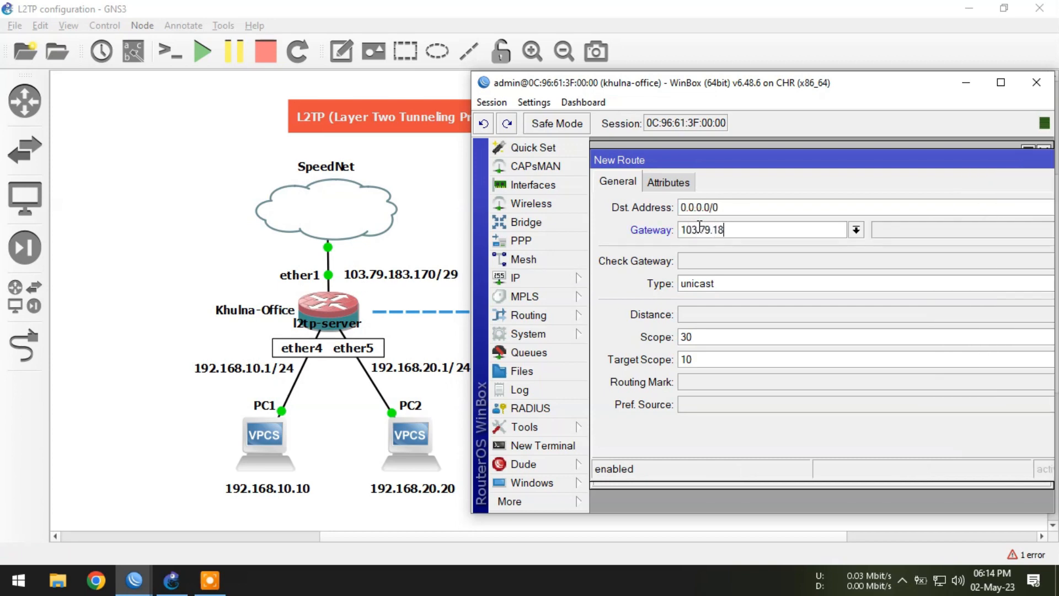
{"action": "type", "text": "3.169"}
{"action": "key", "text": "Return"}
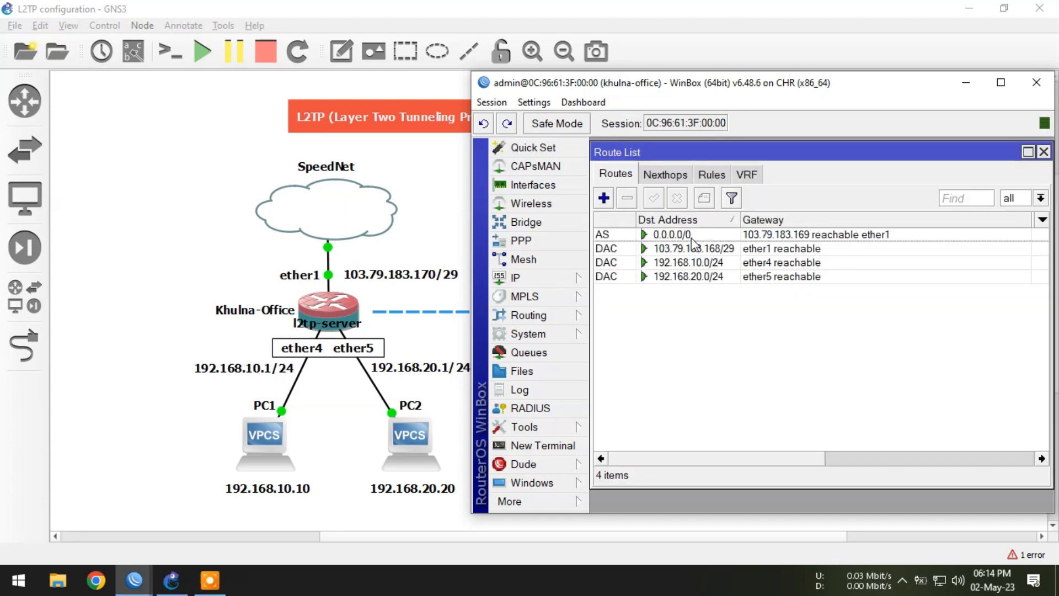
Step: Set the router's DNS server to 8.8.8.8
{"action": "left_click", "coordinate": [687, 234]}
{"action": "left_click", "coordinate": [519, 277]}
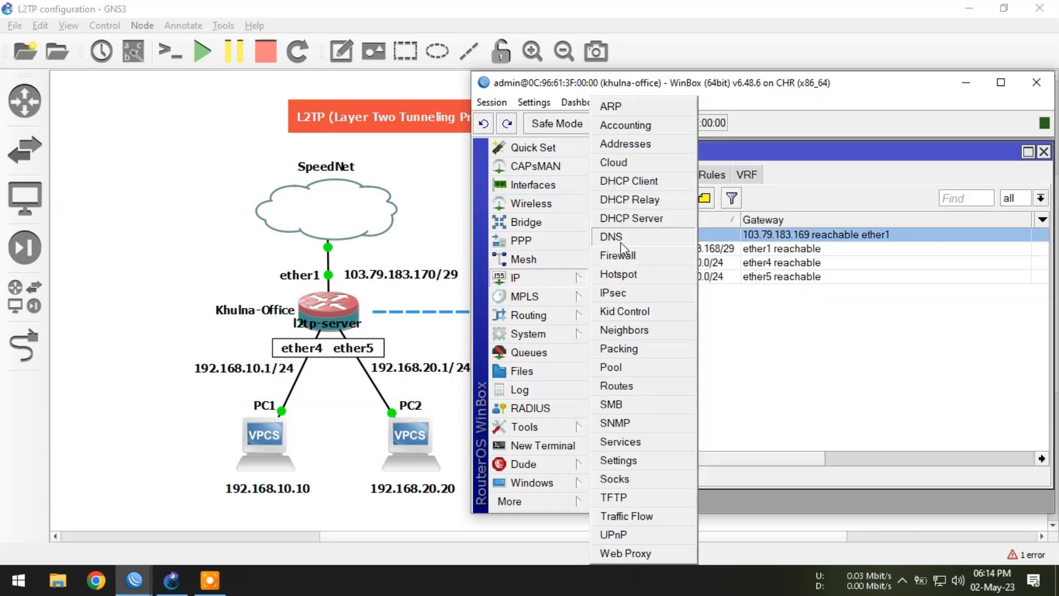
{"action": "left_click", "coordinate": [617, 235]}
{"action": "left_click", "coordinate": [788, 172]}
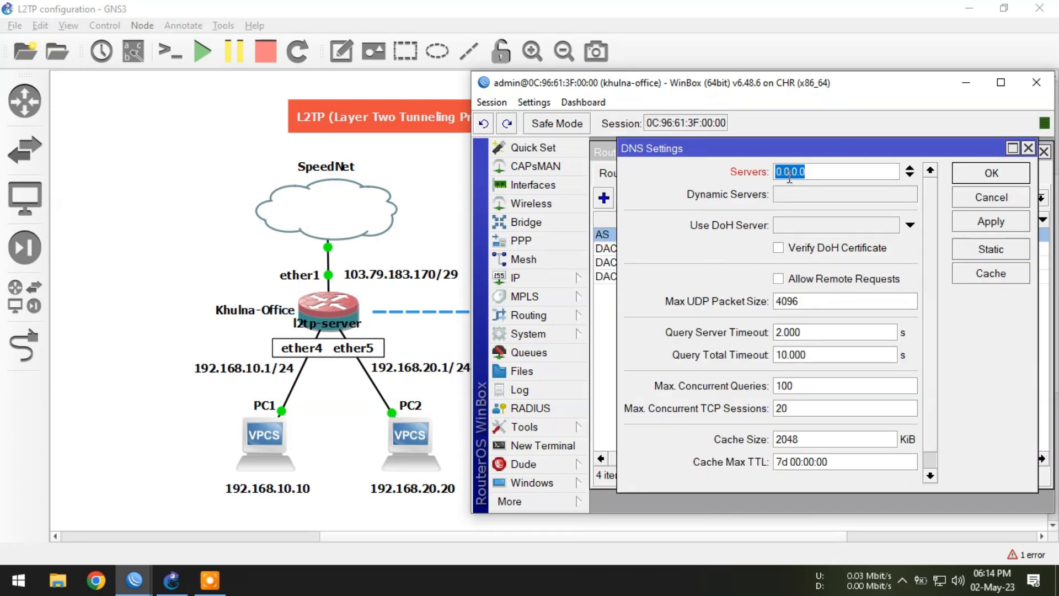
{"action": "type", "text": "8.8.8.8"}
{"action": "left_click", "coordinate": [987, 173]}
Step: Ping google.com from a new terminal to test internet connectivity, then stop the ping
{"action": "left_click", "coordinate": [562, 446]}
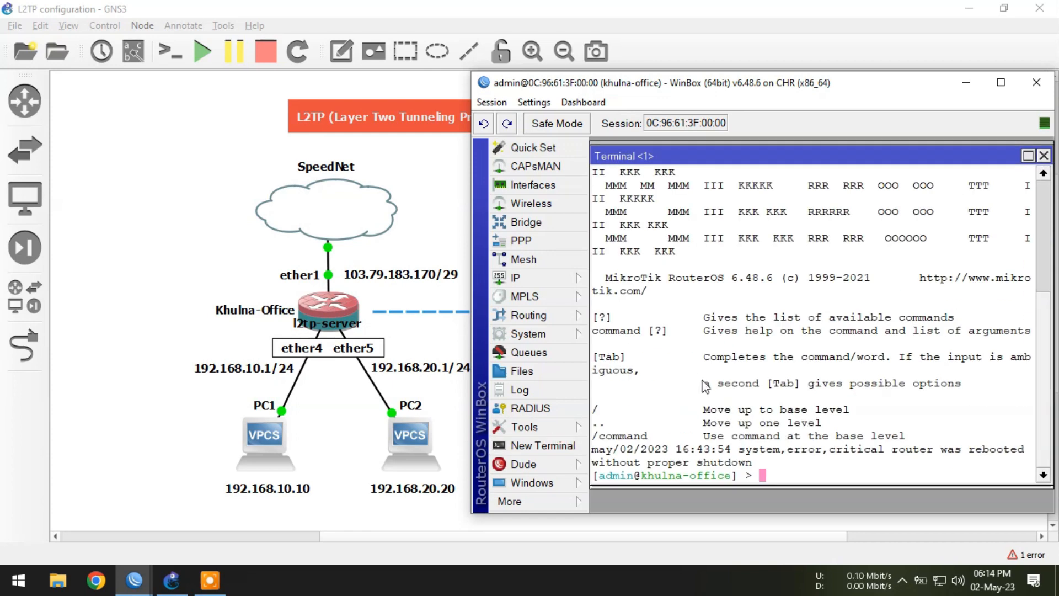
{"action": "type", "text": "ping "}
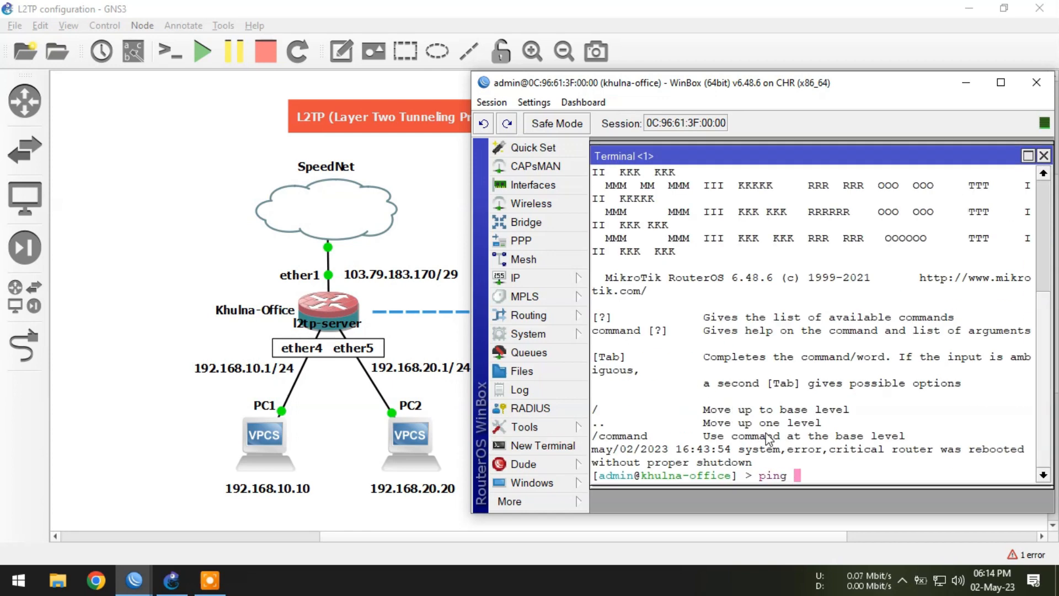
{"action": "type", "text": "google.com"}
{"action": "key", "text": "Return"}
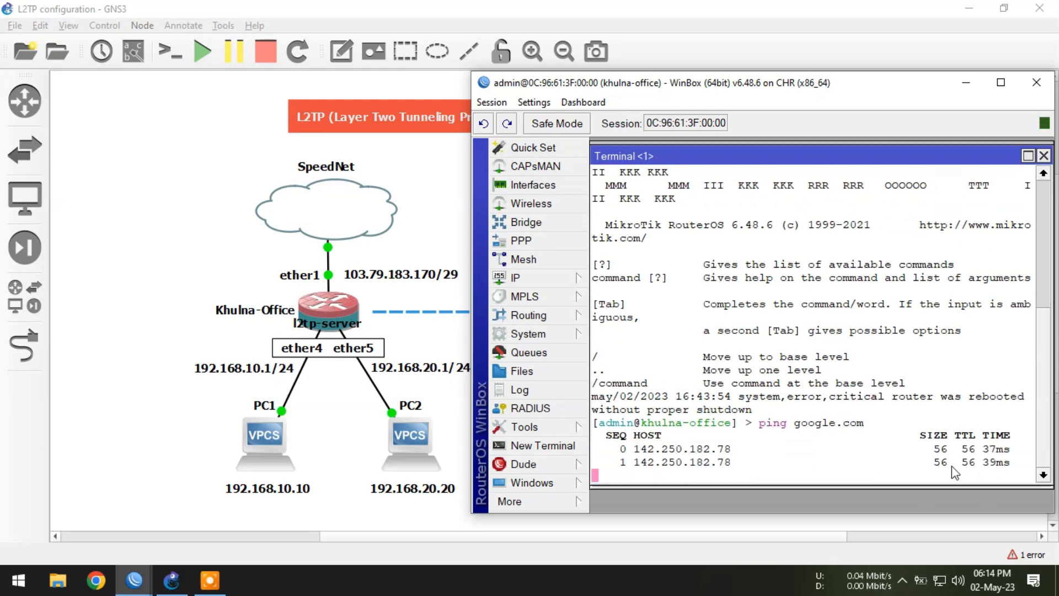
{"action": "key", "text": "ctrl+c"}
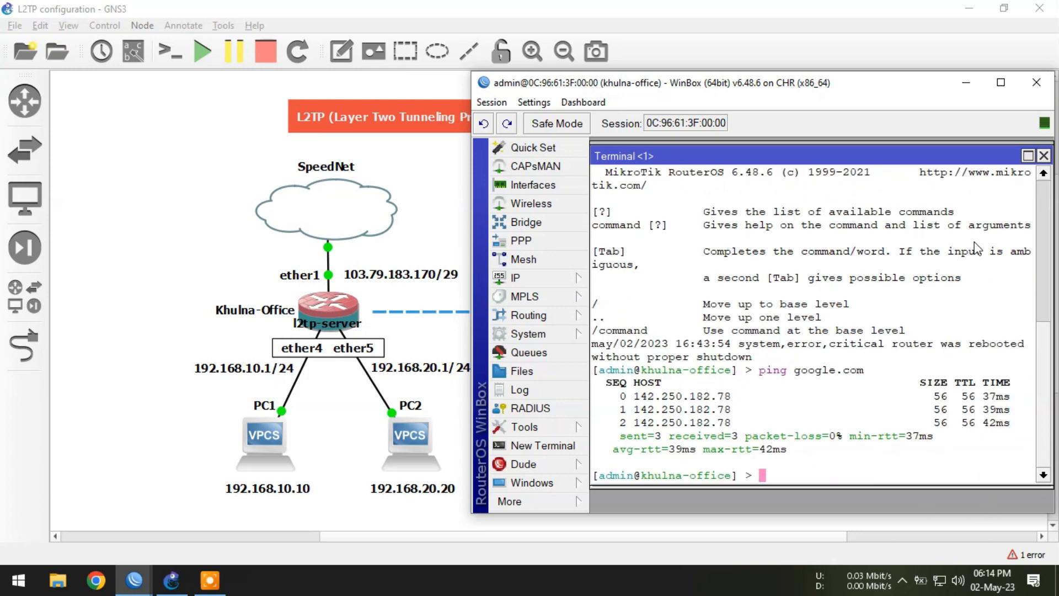
Step: Switch to the Dhaka-Office router's session and add the address 195.168.10.2/24 on ether1
{"action": "left_click", "coordinate": [965, 82]}
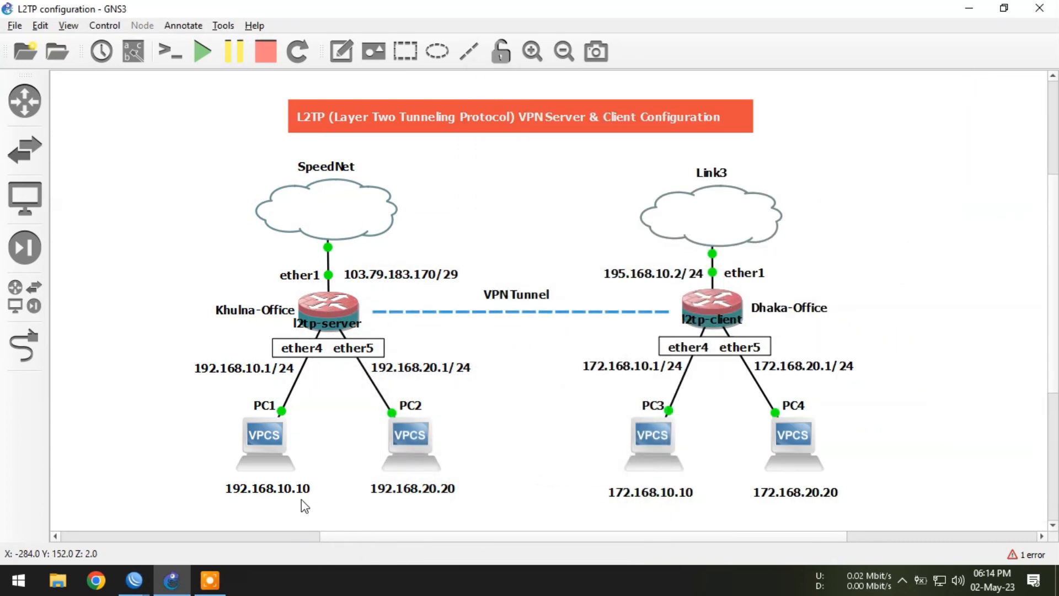
{"action": "mouse_move", "coordinate": [134, 580]}
{"action": "left_click", "coordinate": [229, 508]}
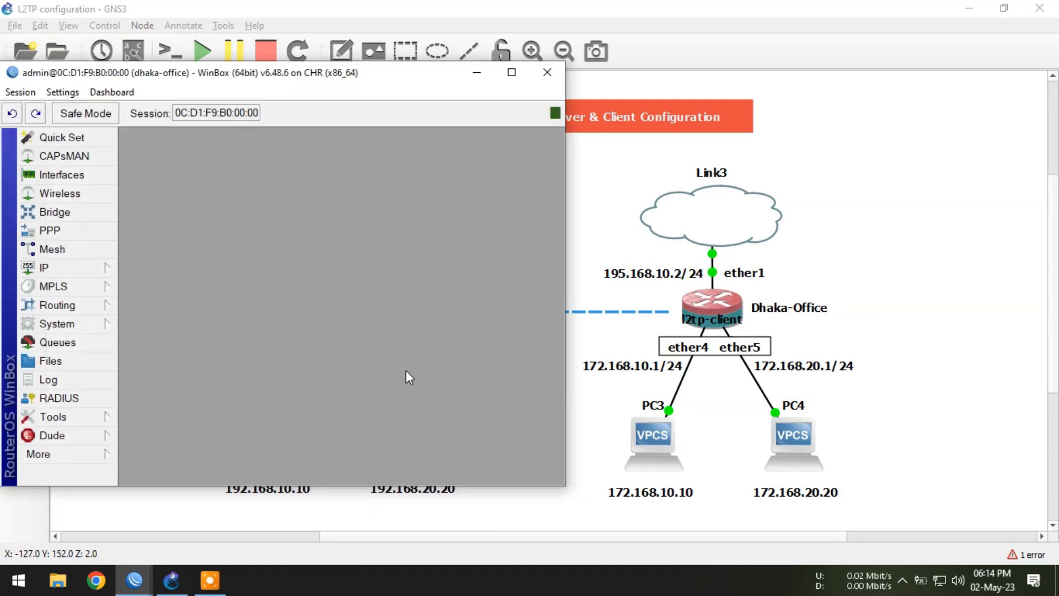
{"action": "left_click", "coordinate": [82, 267]}
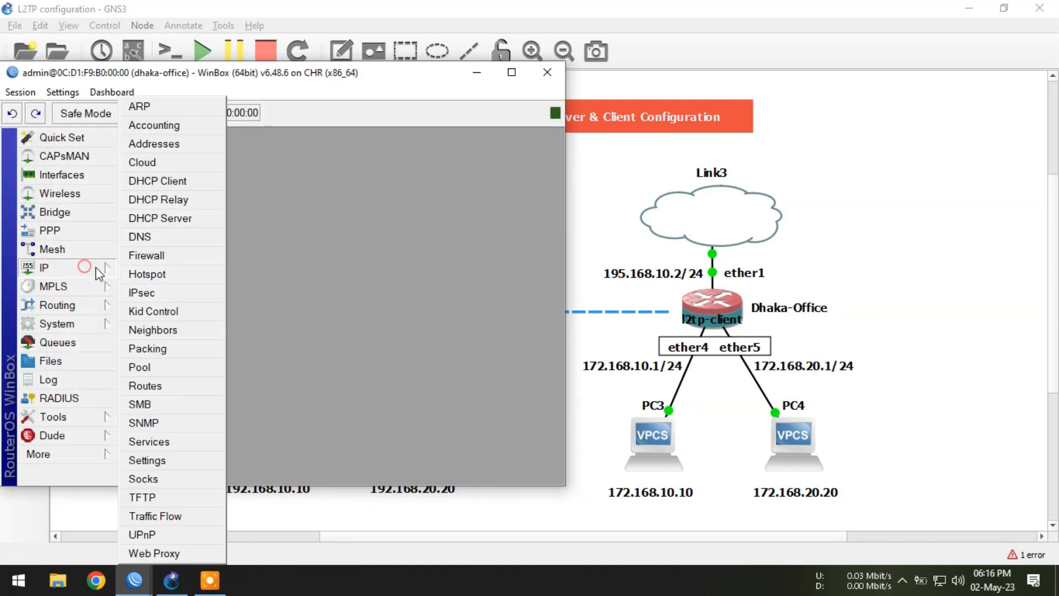
{"action": "left_click", "coordinate": [151, 146]}
{"action": "left_click", "coordinate": [148, 165]}
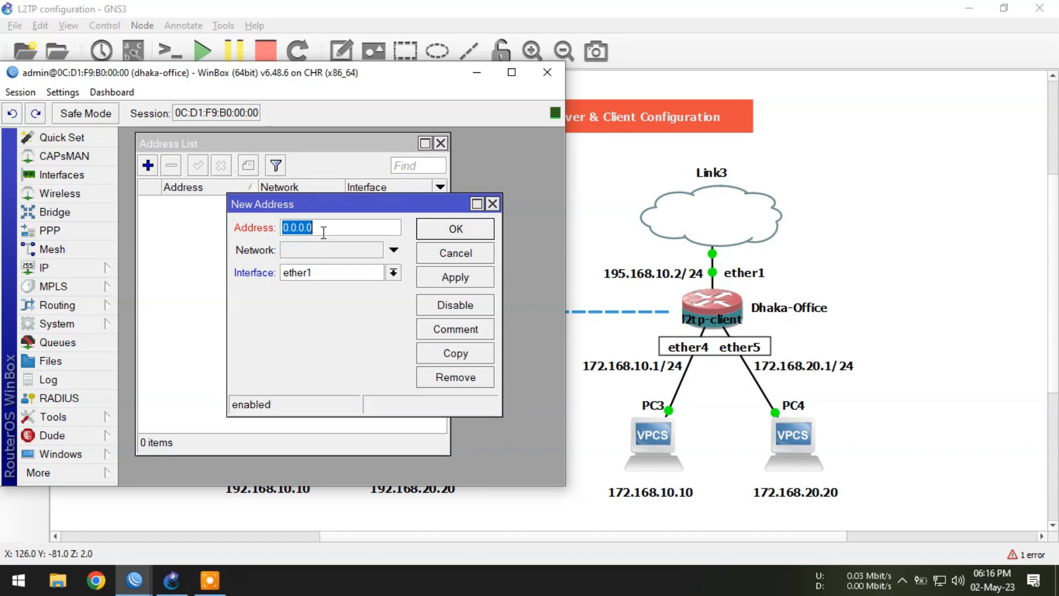
{"action": "type", "text": "195.168.10.2/24"}
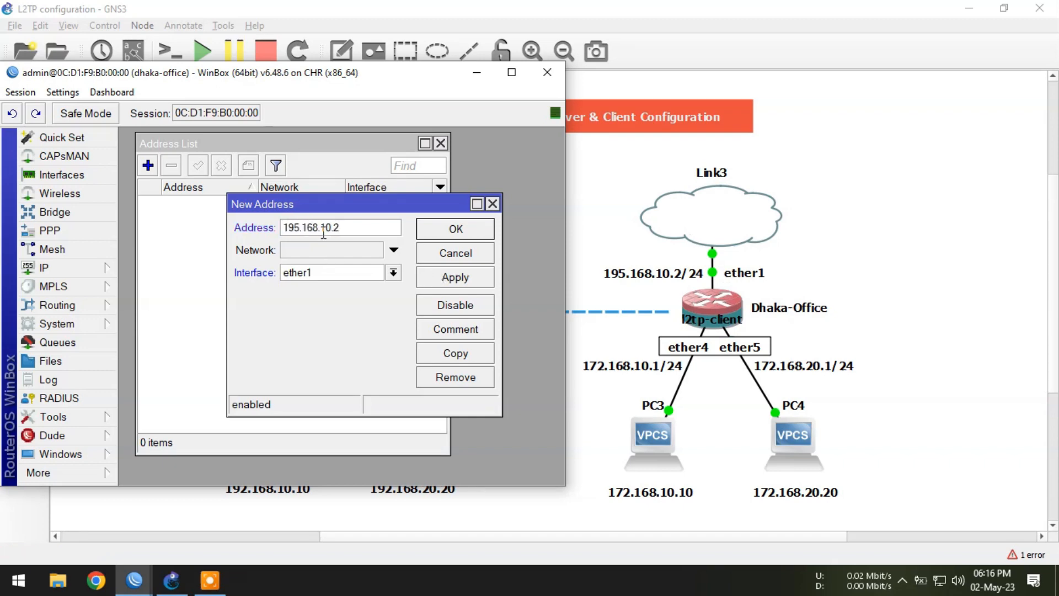
{"action": "left_click", "coordinate": [458, 231]}
Step: Add the address 172.168.10.1/24 on interface ether4
{"action": "left_click", "coordinate": [147, 165]}
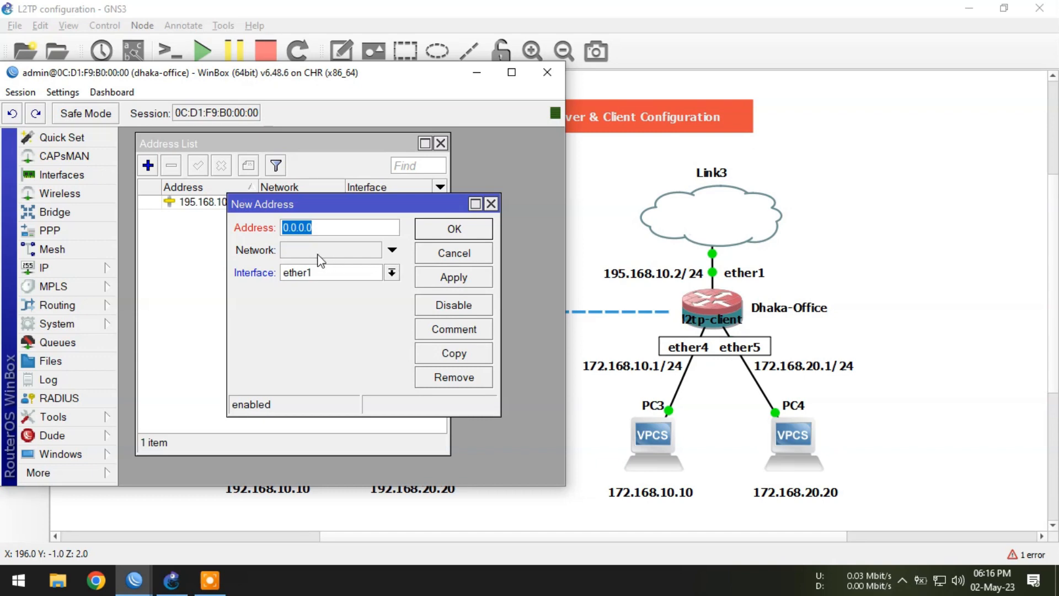
{"action": "type", "text": "172.168"}
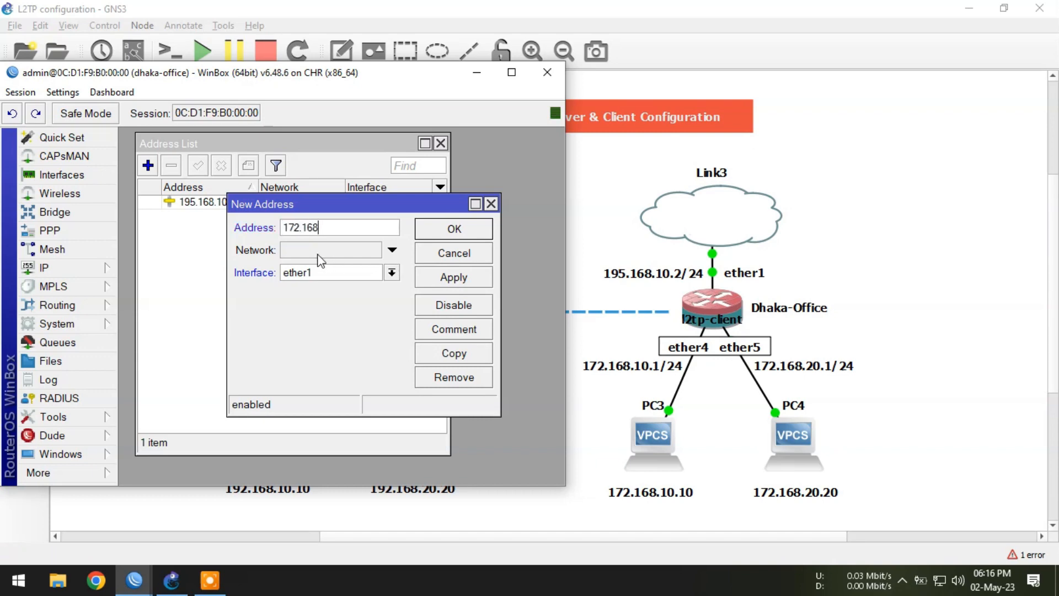
{"action": "type", "text": ".10.1/24"}
{"action": "left_click", "coordinate": [321, 275]}
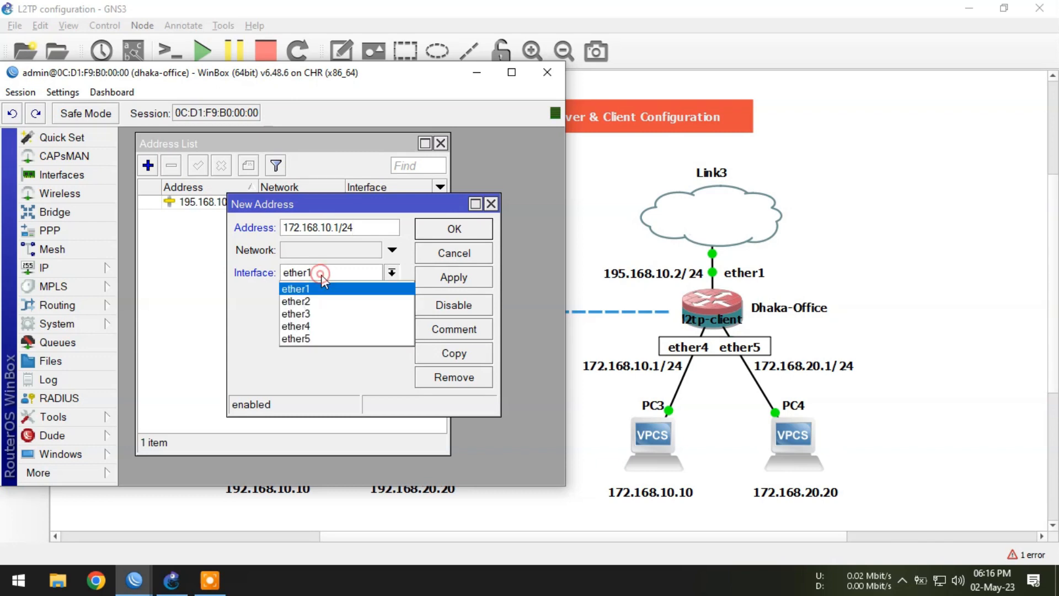
{"action": "left_click", "coordinate": [321, 322]}
{"action": "left_click", "coordinate": [473, 229]}
Step: Add the address 172.168.20.1/24 on interface ether5
{"action": "left_click", "coordinate": [142, 157]}
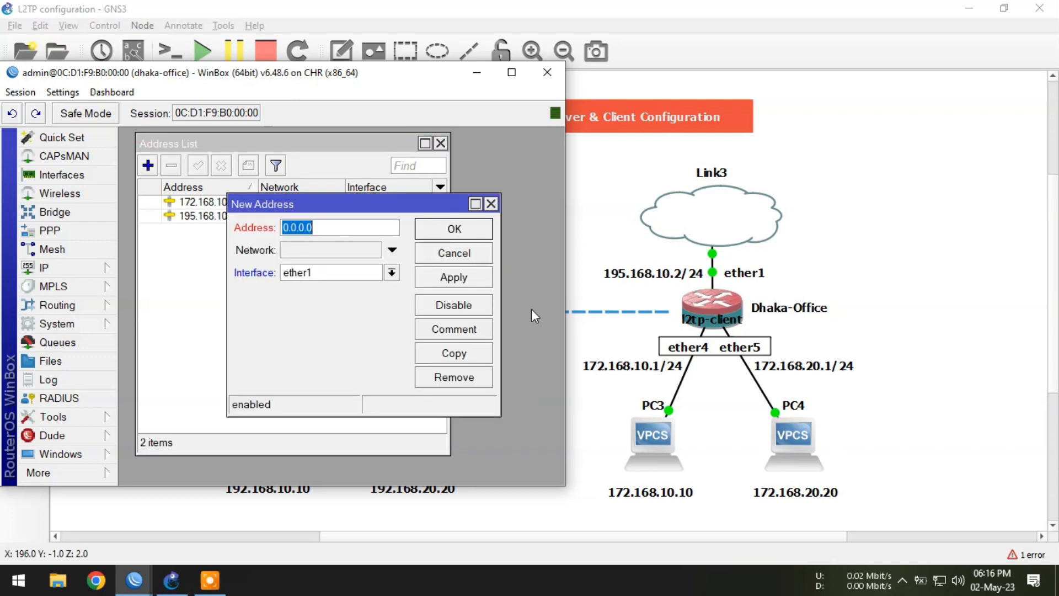
{"action": "type", "text": "172."}
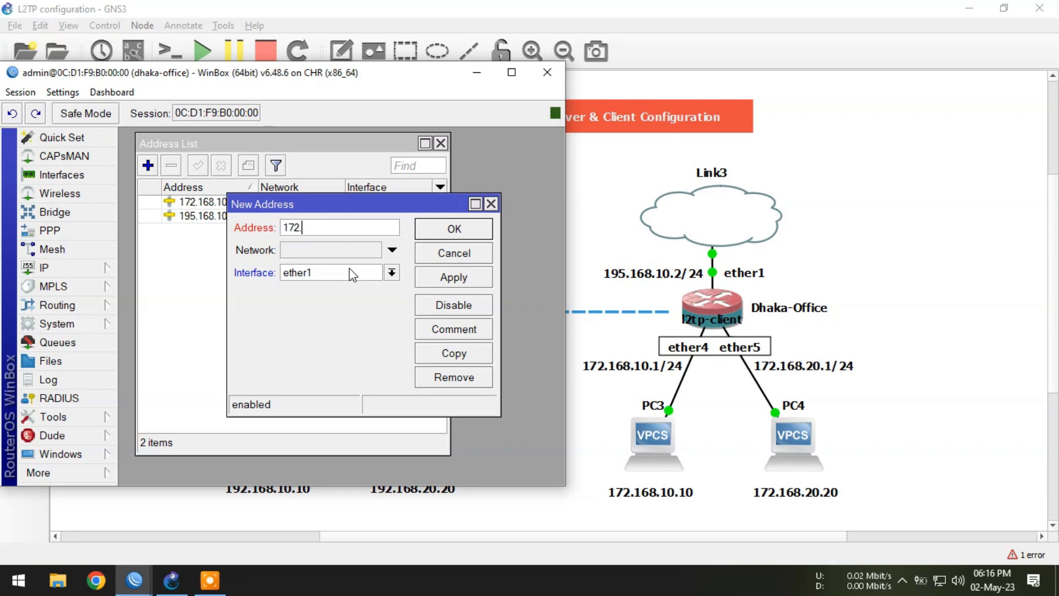
{"action": "type", "text": "168.20.1/24"}
{"action": "left_click", "coordinate": [349, 270]}
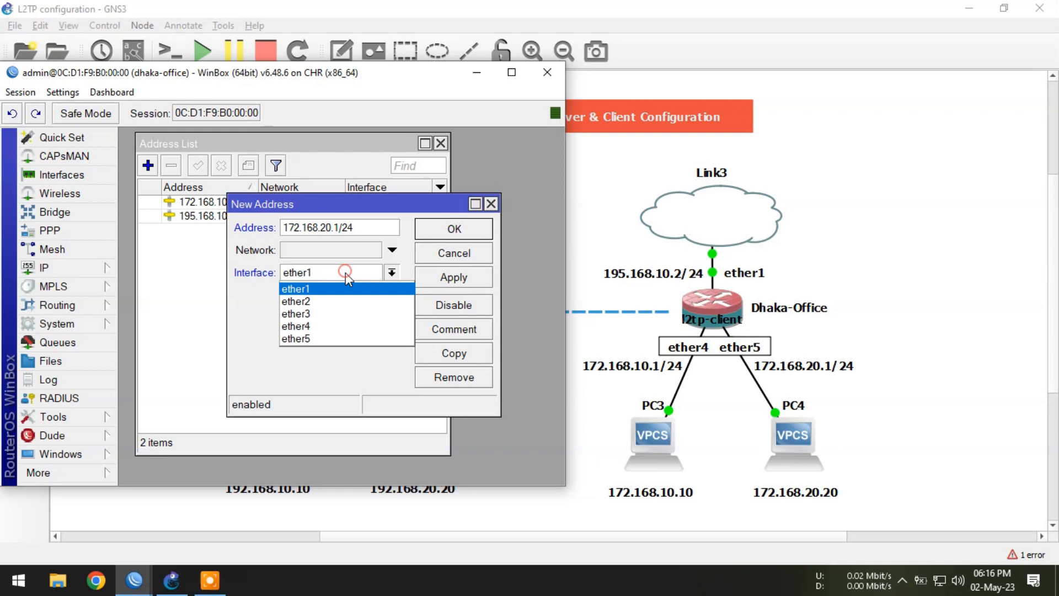
{"action": "left_click", "coordinate": [320, 339]}
{"action": "left_click", "coordinate": [454, 229]}
Step: Add a default route 0.0.0.0/0 on Dhaka-Office with gateway 195.168.10.1
{"action": "left_click", "coordinate": [50, 268]}
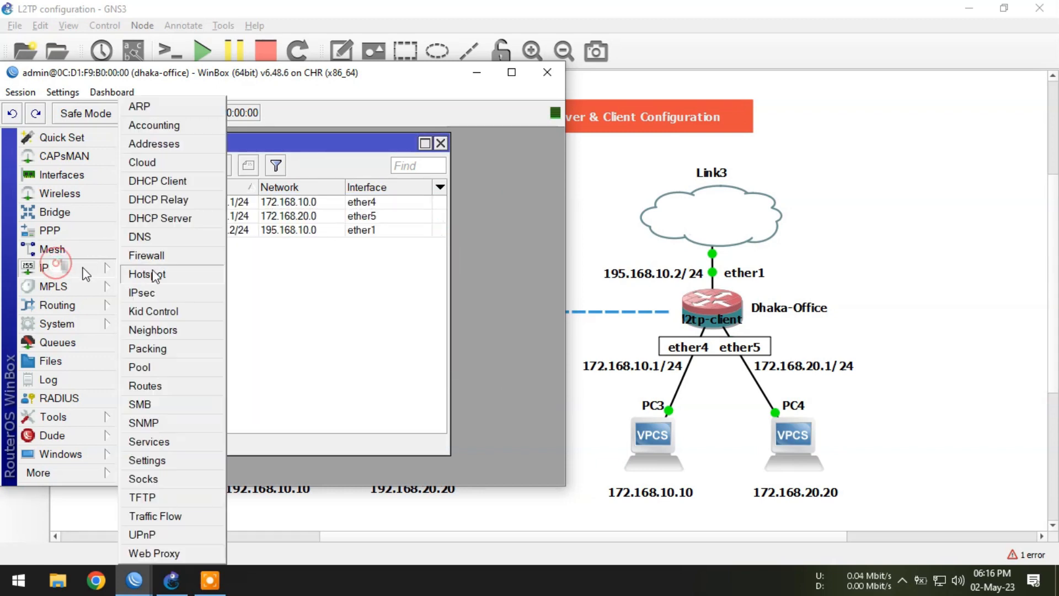
{"action": "left_click", "coordinate": [176, 388]}
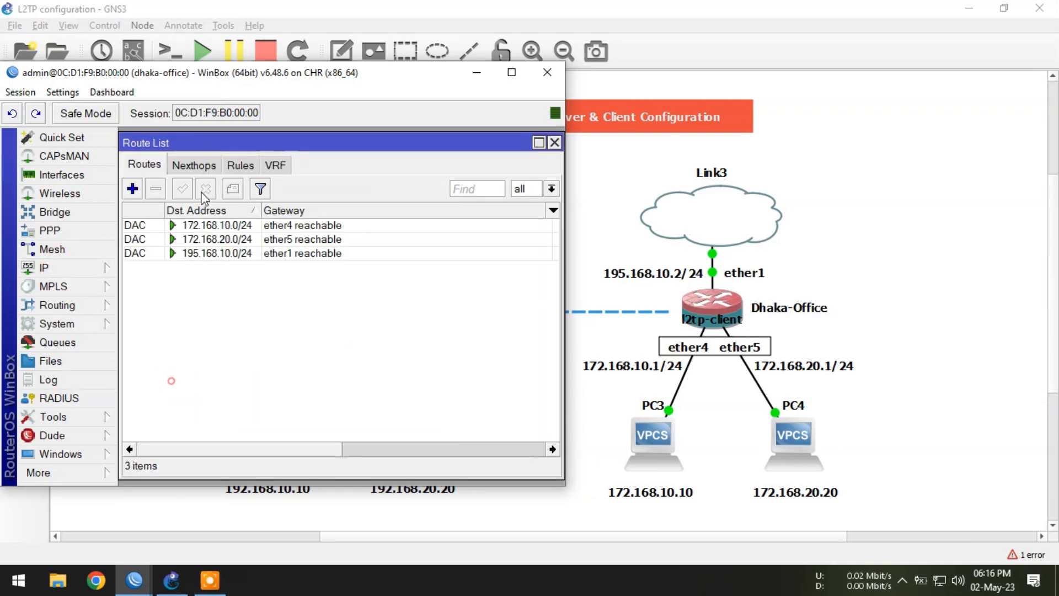
{"action": "left_click", "coordinate": [137, 188]}
{"action": "left_click", "coordinate": [246, 217]}
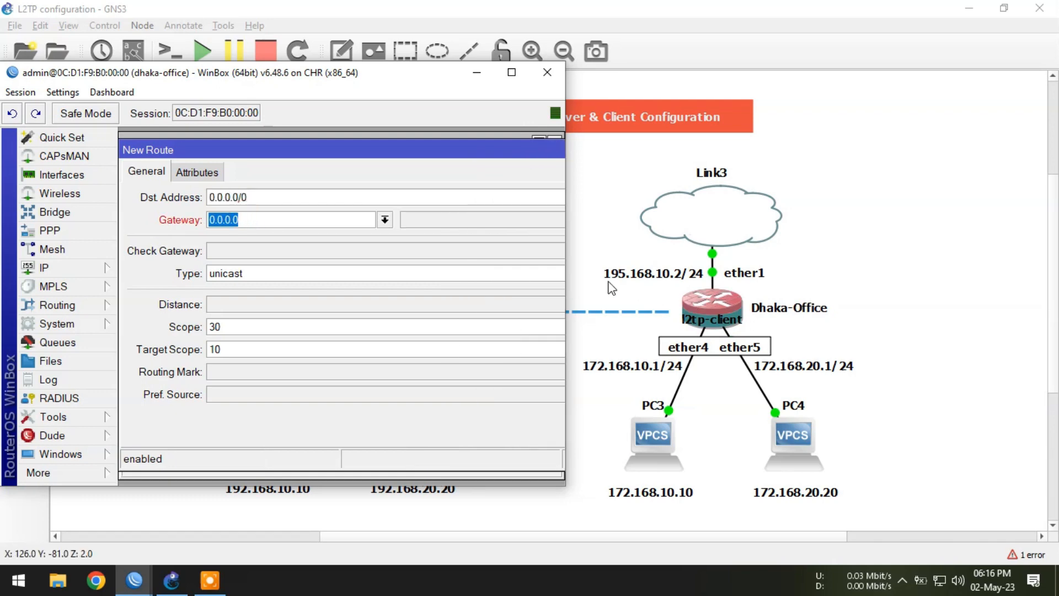
{"action": "type", "text": "195.168.10.1"}
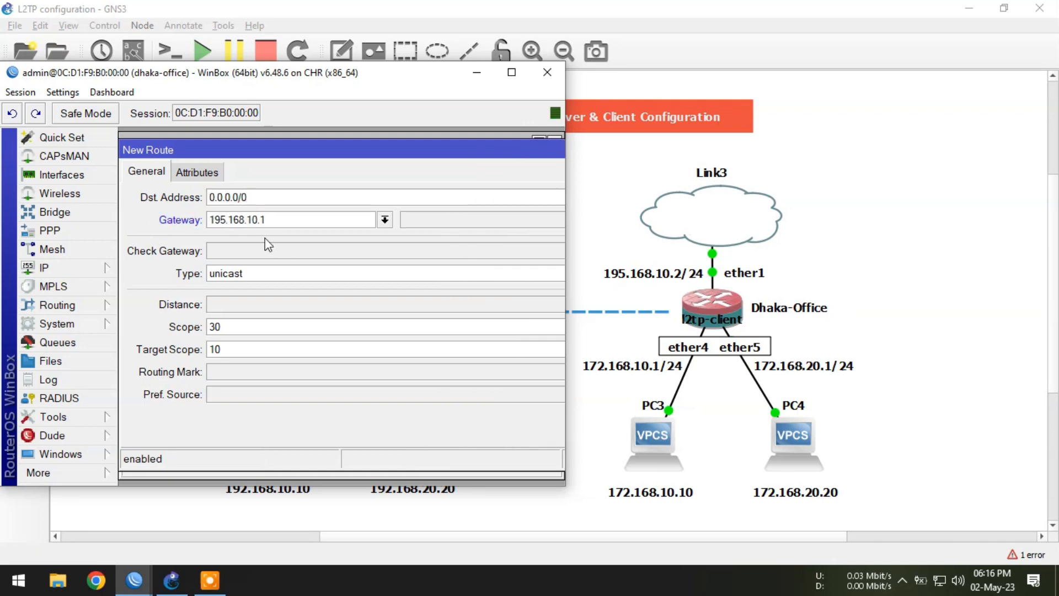
{"action": "key", "text": "Return"}
{"action": "left_click", "coordinate": [229, 224]}
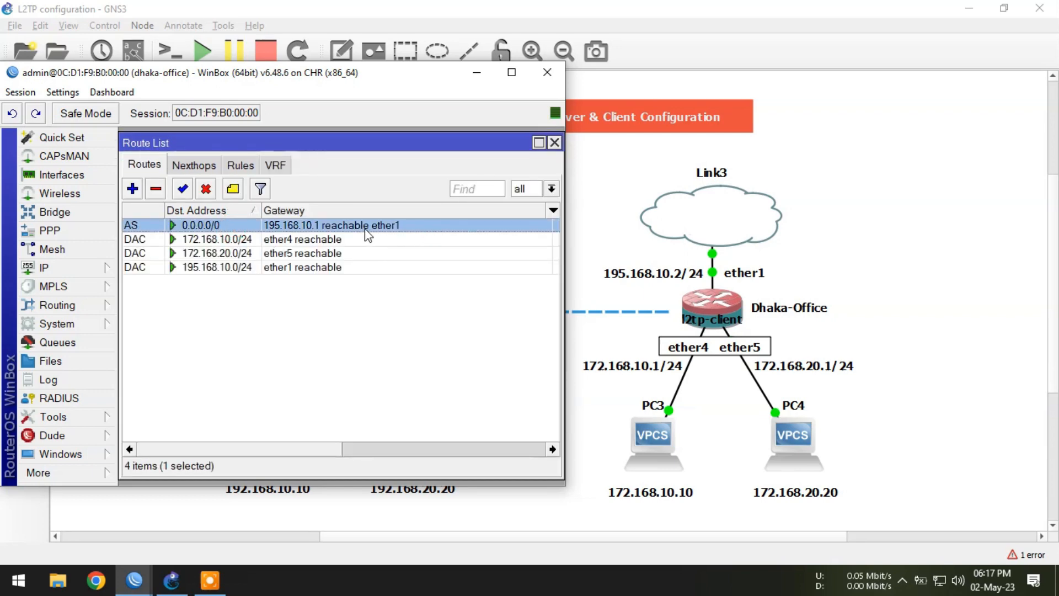
Step: Set the router's DNS server to 8.8.8.8
{"action": "left_click", "coordinate": [50, 268]}
{"action": "left_click", "coordinate": [193, 235]}
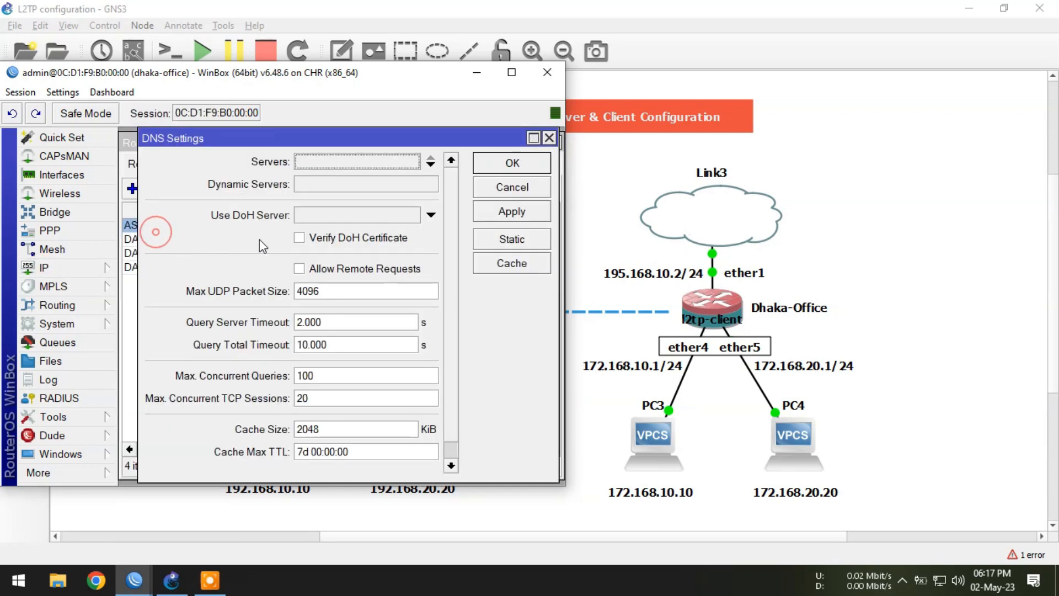
{"action": "left_click", "coordinate": [342, 160]}
{"action": "type", "text": "8."}
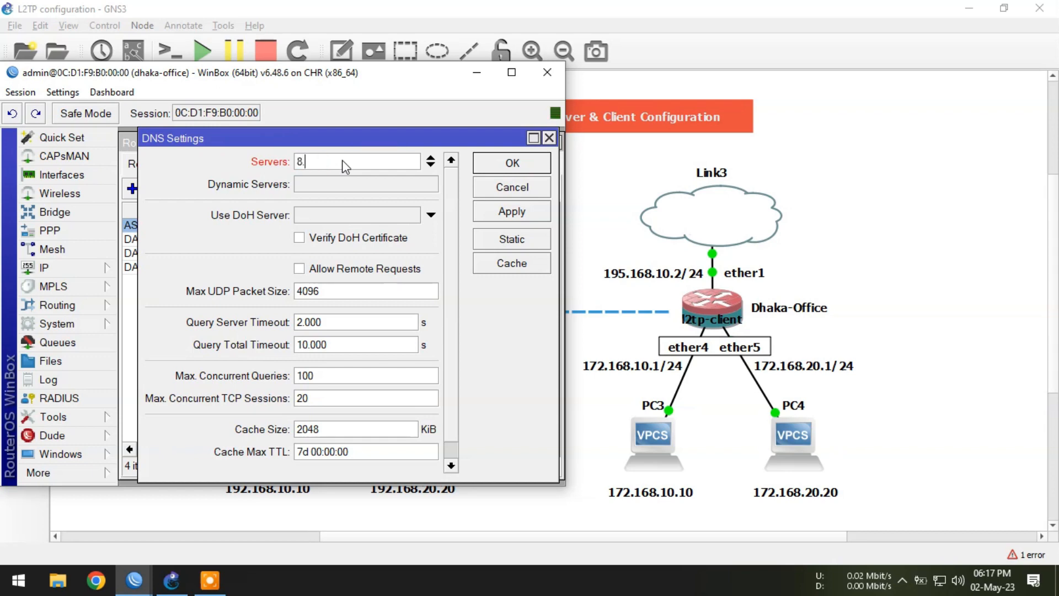
{"action": "type", "text": "8.8.8"}
{"action": "left_click", "coordinate": [498, 164]}
{"action": "left_click", "coordinate": [344, 298]}
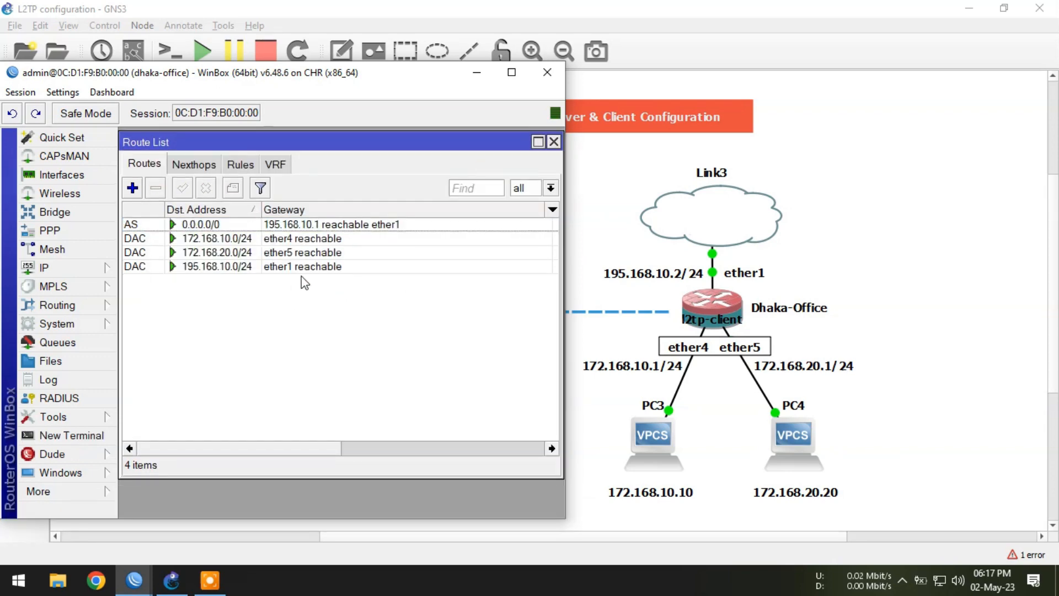
Step: Ping google.com from a new terminal to test internet connectivity, then stop the ping
{"action": "left_click", "coordinate": [300, 225]}
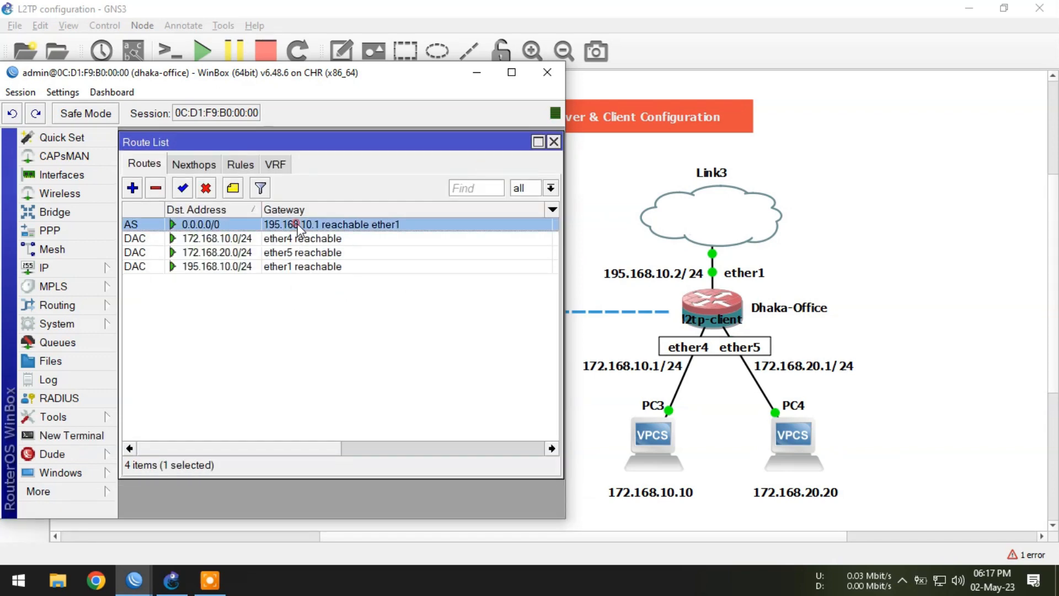
{"action": "left_click", "coordinate": [67, 435]}
{"action": "type", "text": "ping "}
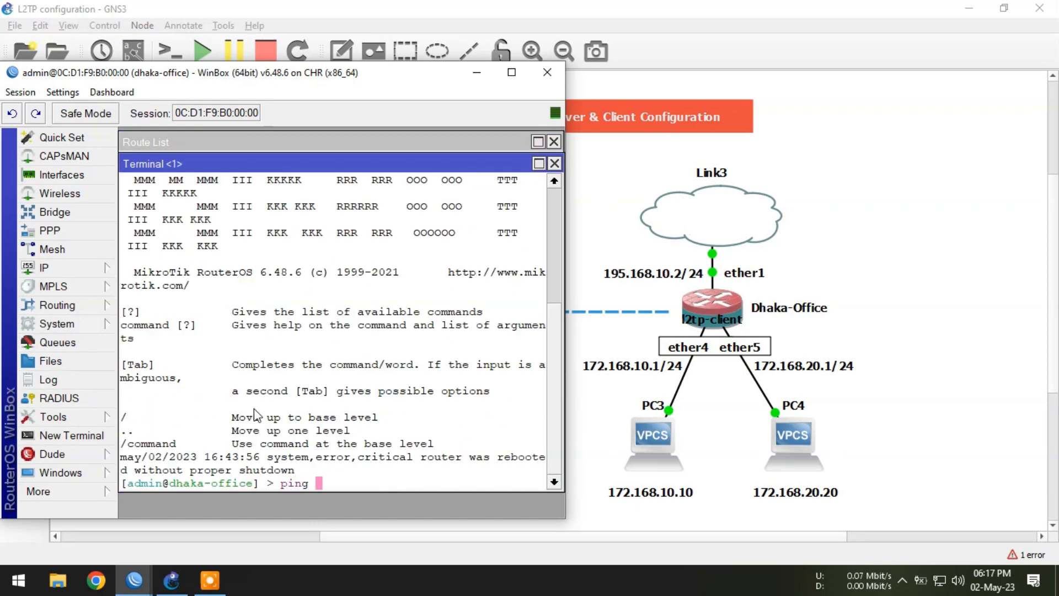
{"action": "type", "text": "google.com"}
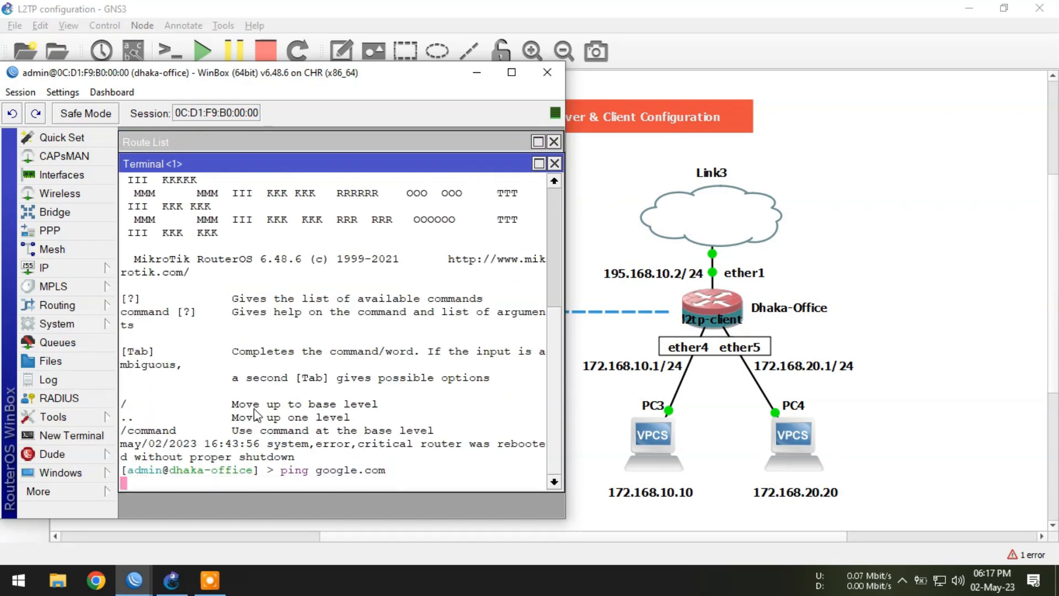
{"action": "key", "text": "Return"}
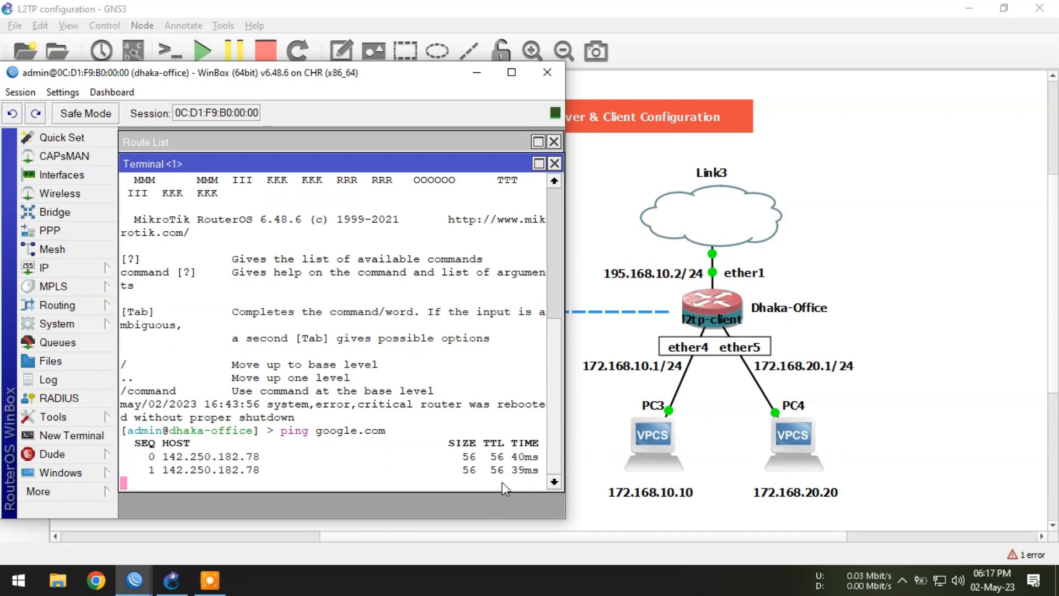
{"action": "key", "text": "ctrl+c"}
{"action": "key", "text": "Return"}
{"action": "key", "text": "Return"}
{"action": "key", "text": "Return"}
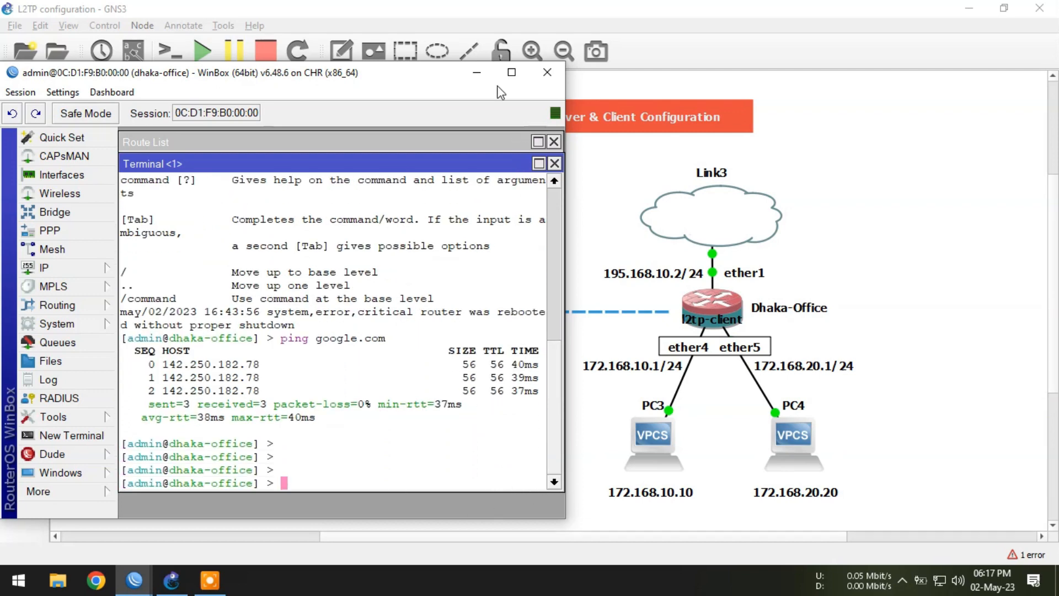
Step: Switch to the Khulna-Office router's session and close all its open windows
{"action": "left_click", "coordinate": [477, 72]}
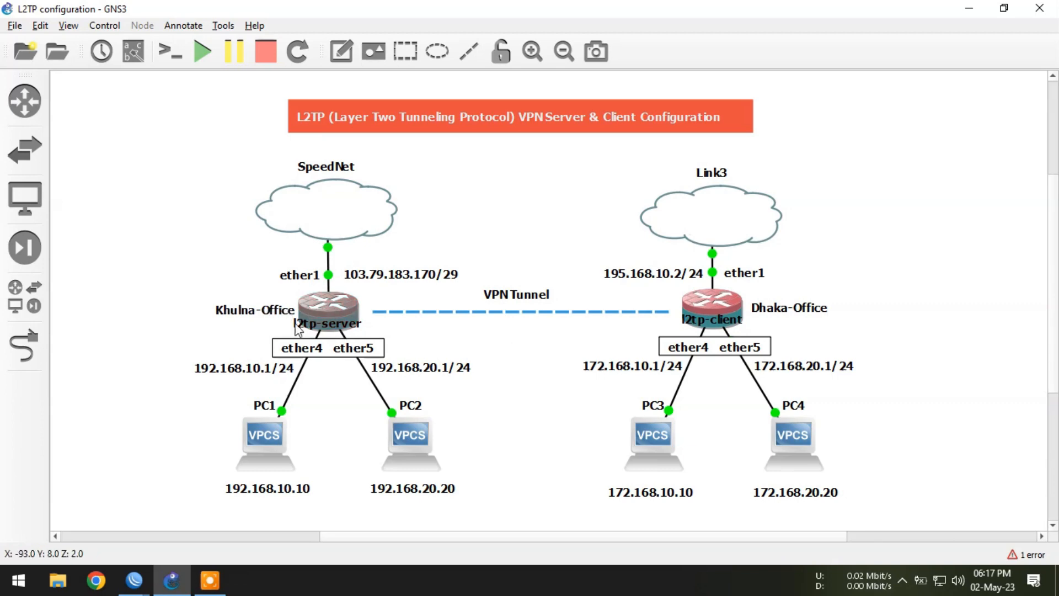
{"action": "mouse_move", "coordinate": [134, 579]}
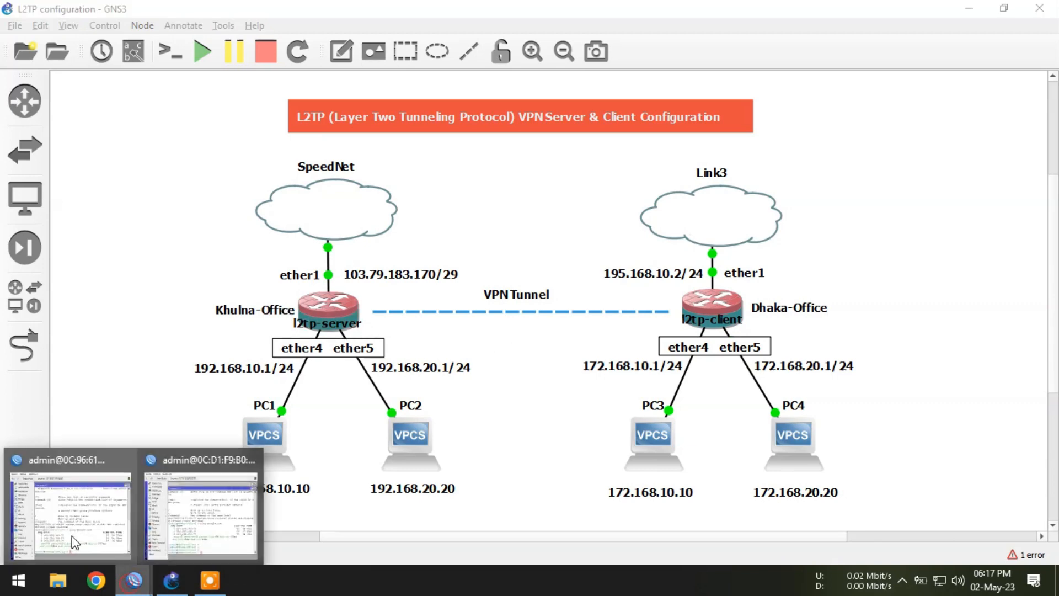
{"action": "left_click", "coordinate": [69, 506]}
{"action": "left_click", "coordinate": [492, 102]}
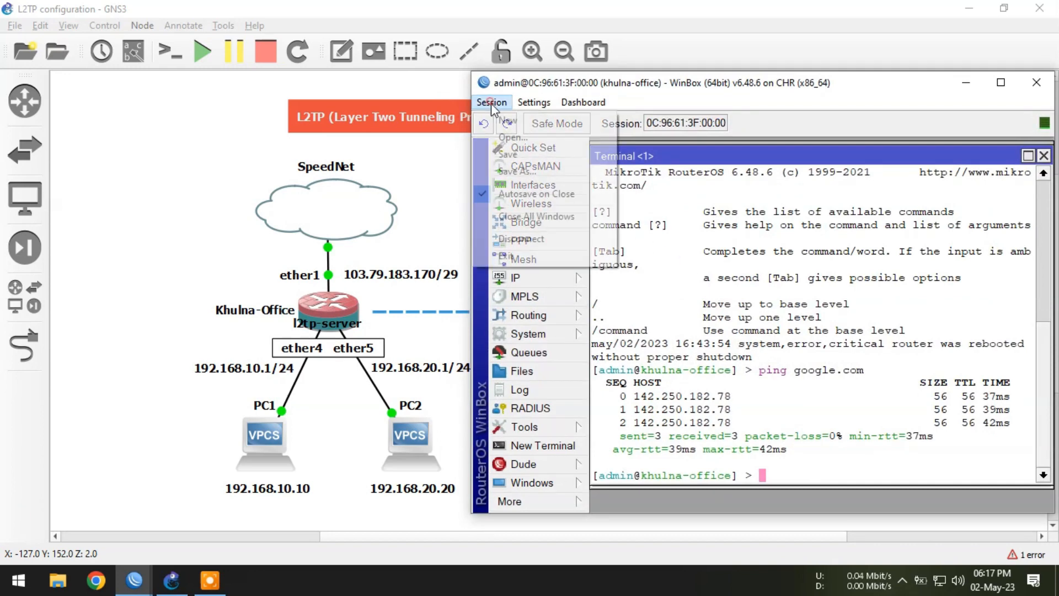
{"action": "left_click", "coordinate": [541, 214]}
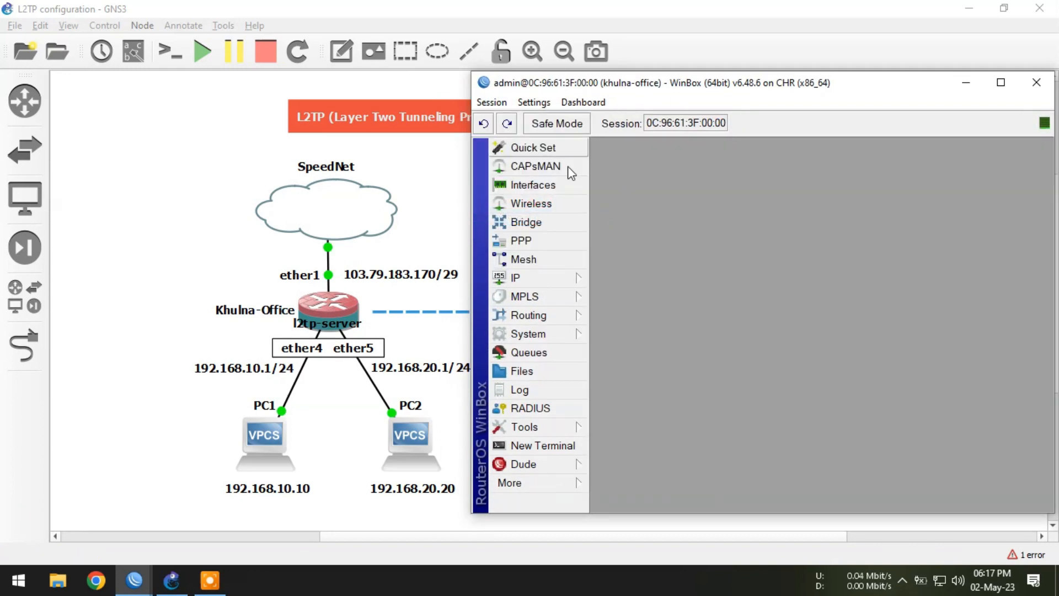
Step: Open the PPP L2TP Server settings, enable the server and set Use IPsec to yes
{"action": "left_click", "coordinate": [532, 240]}
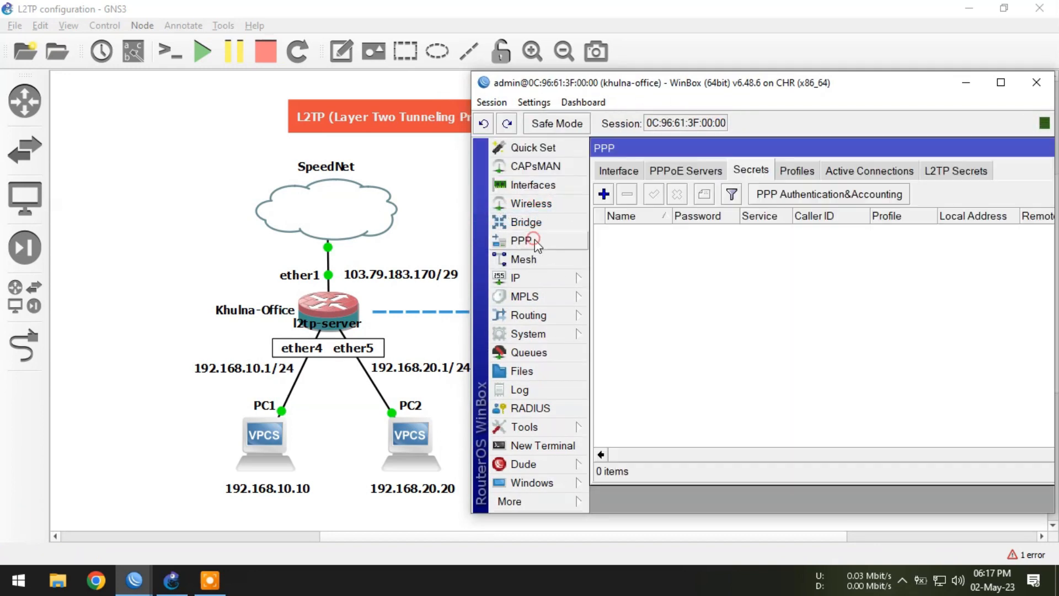
{"action": "left_click", "coordinate": [618, 170]}
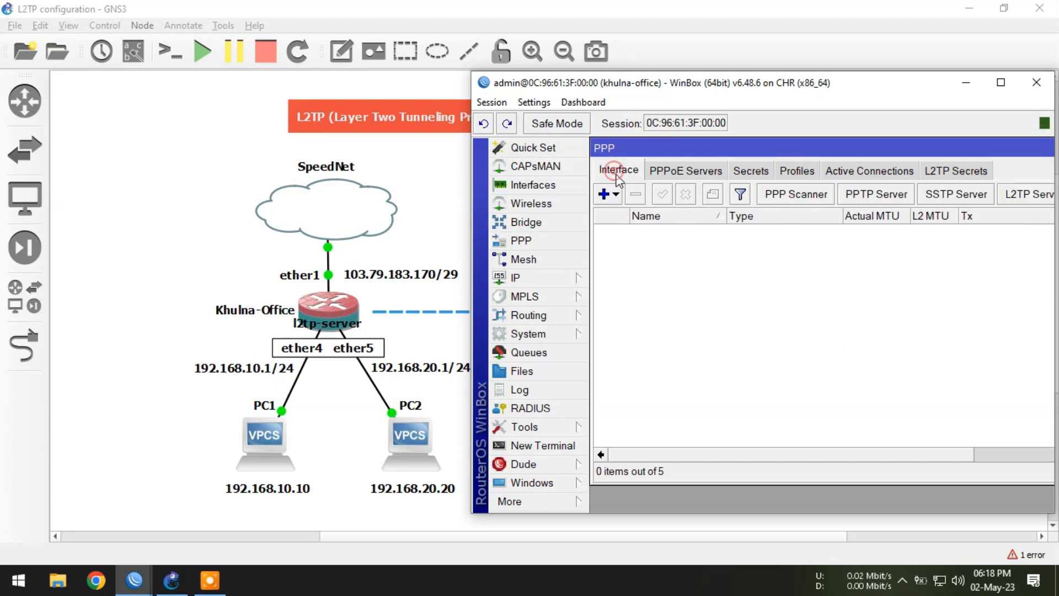
{"action": "left_click", "coordinate": [1023, 199]}
{"action": "left_click", "coordinate": [752, 176]}
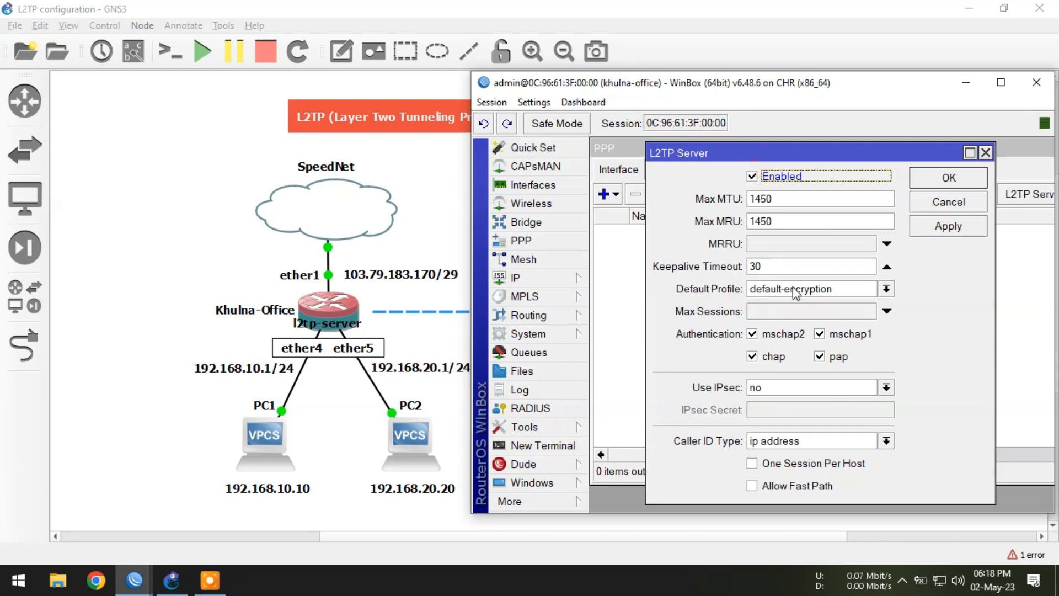
{"action": "left_click", "coordinate": [769, 388]}
{"action": "left_click", "coordinate": [770, 428]}
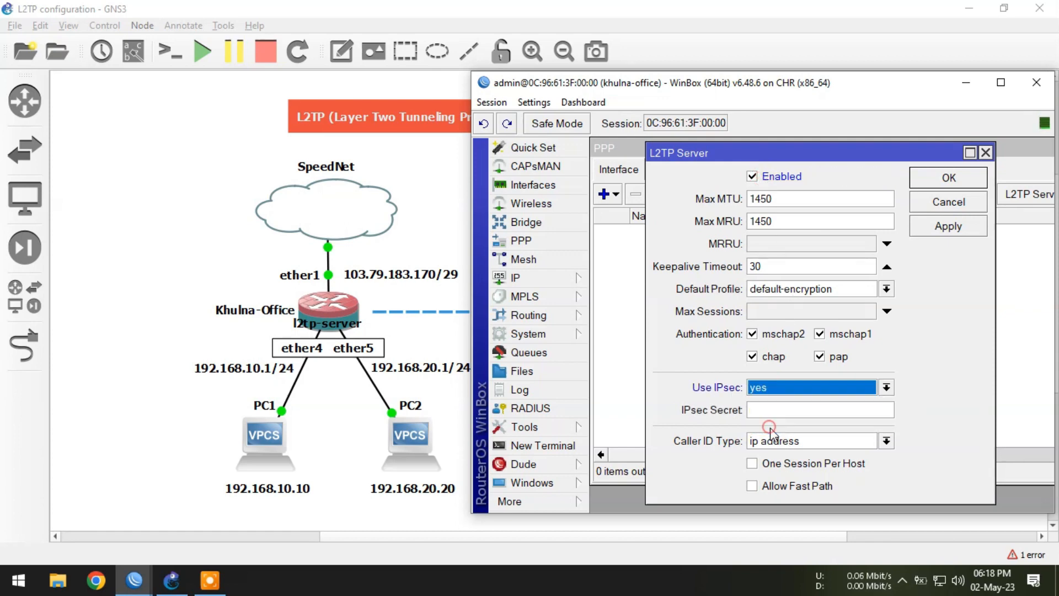
Step: Enter the IPsec secret, enable One Session Per Host, and save the L2TP server settings
{"action": "left_click", "coordinate": [770, 411]}
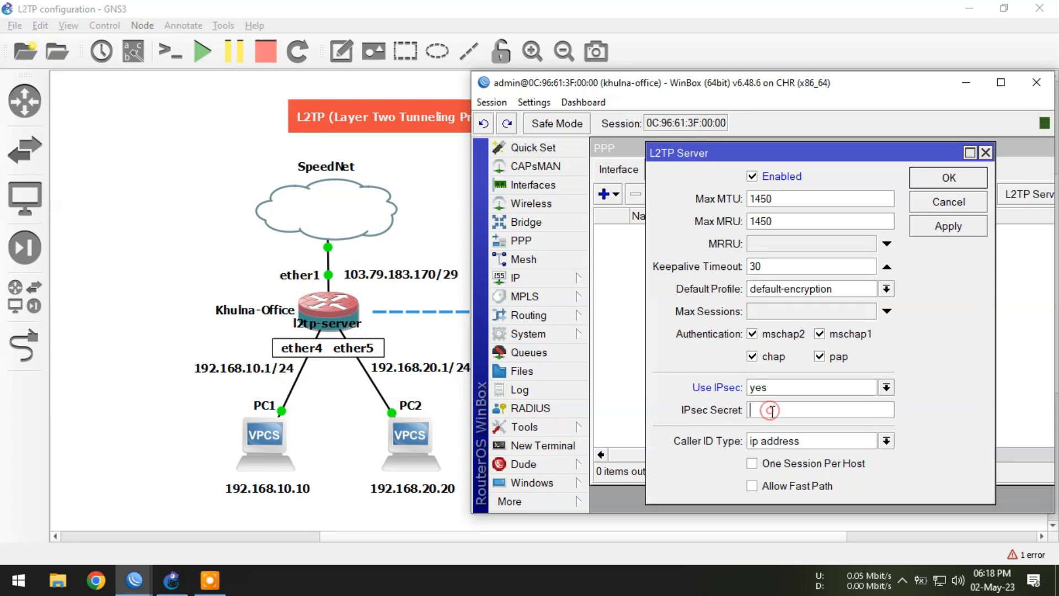
{"action": "type", "text": "*****"}
{"action": "left_click", "coordinate": [943, 227]}
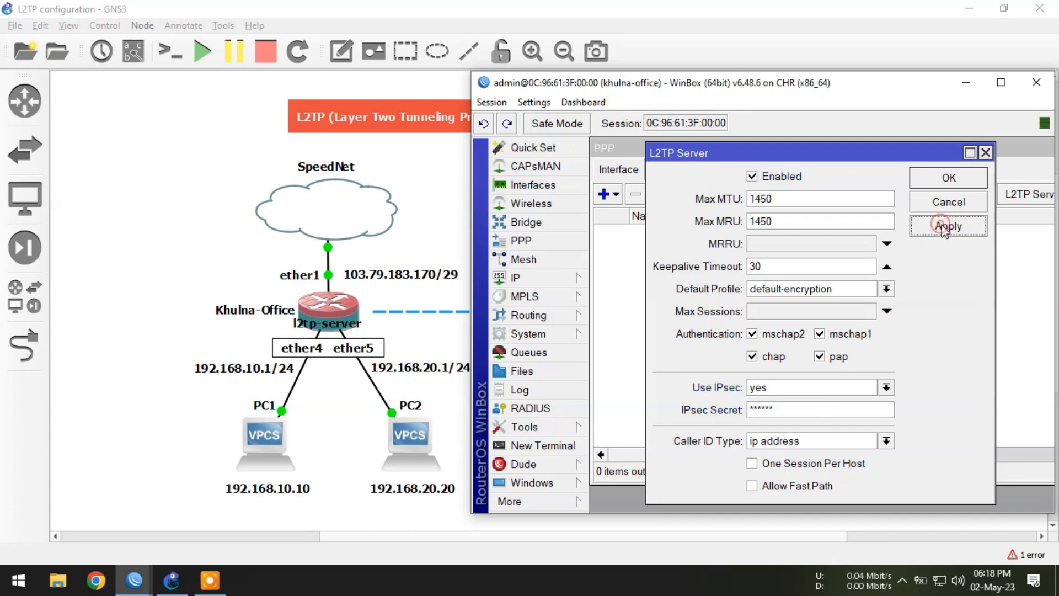
{"action": "left_click", "coordinate": [947, 177]}
{"action": "left_click", "coordinate": [818, 462]}
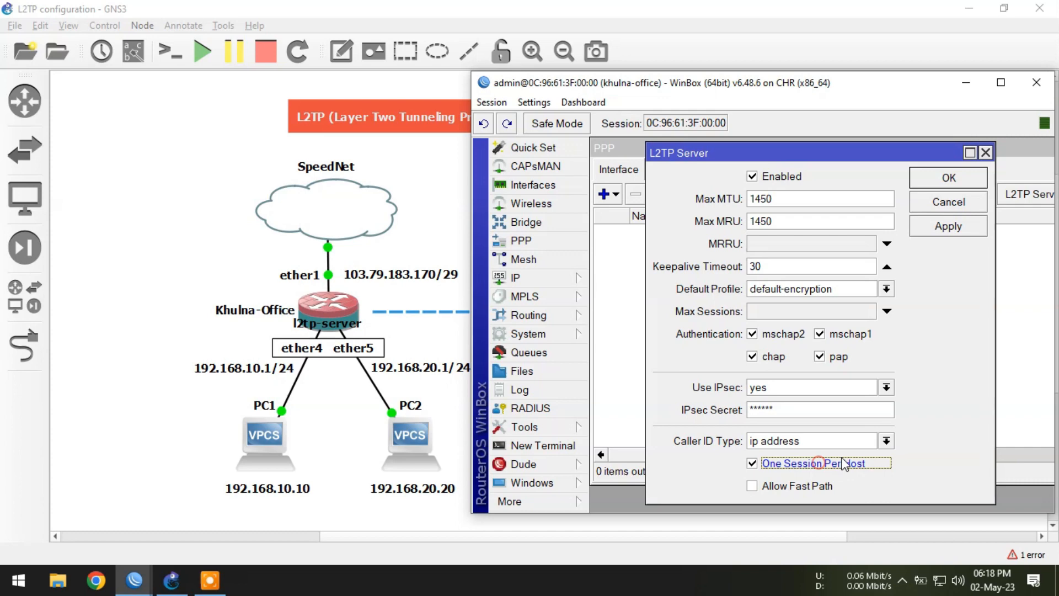
{"action": "left_click", "coordinate": [949, 178]}
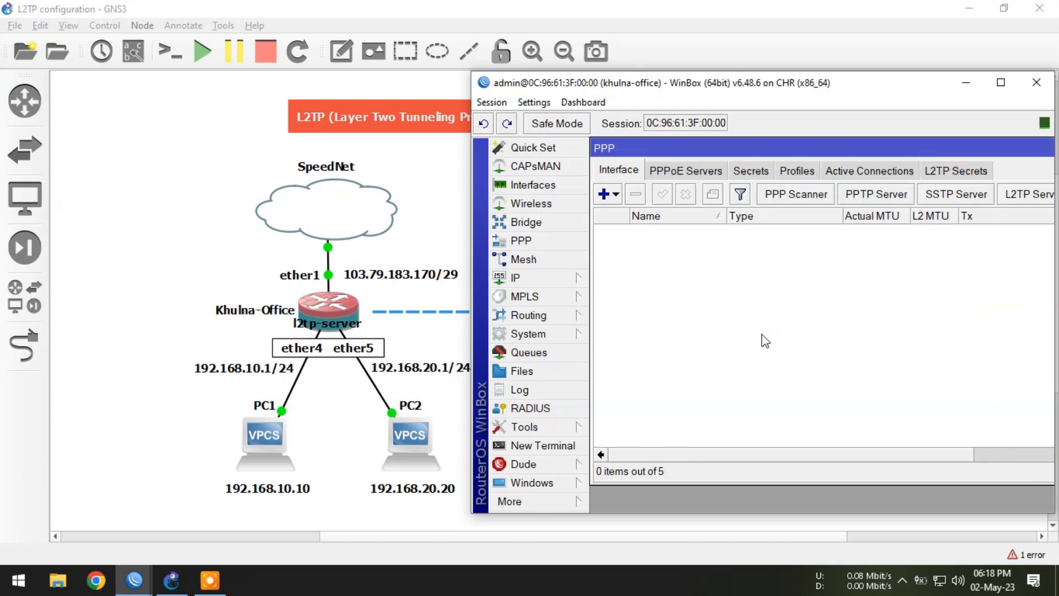
Step: Add a new PPP secret named dhaka@office with its password and service l2tp
{"action": "left_click", "coordinate": [750, 172]}
{"action": "left_click", "coordinate": [603, 193]}
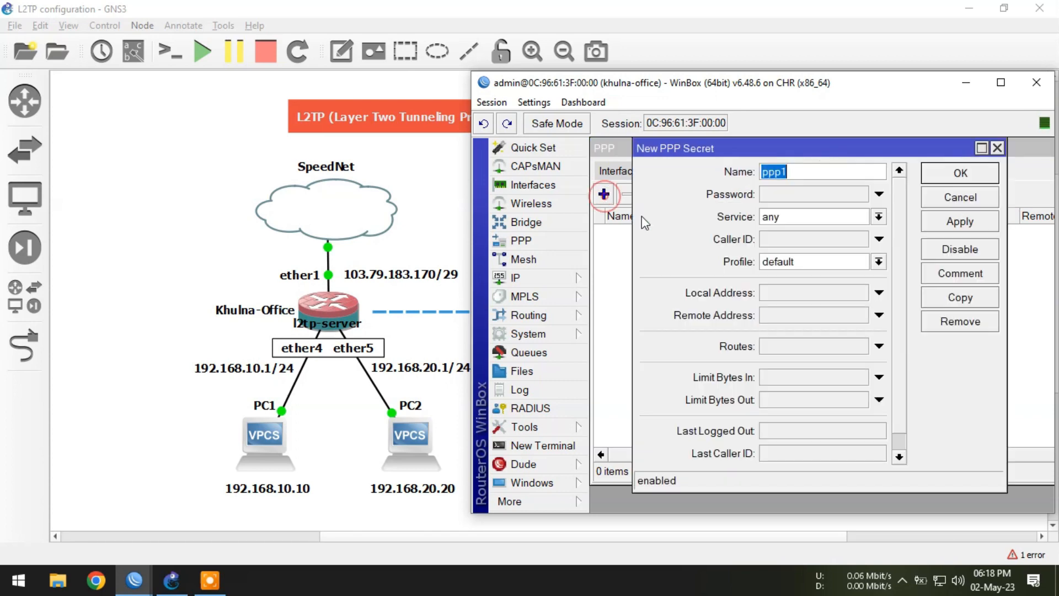
{"action": "type", "text": "dhaka@office"}
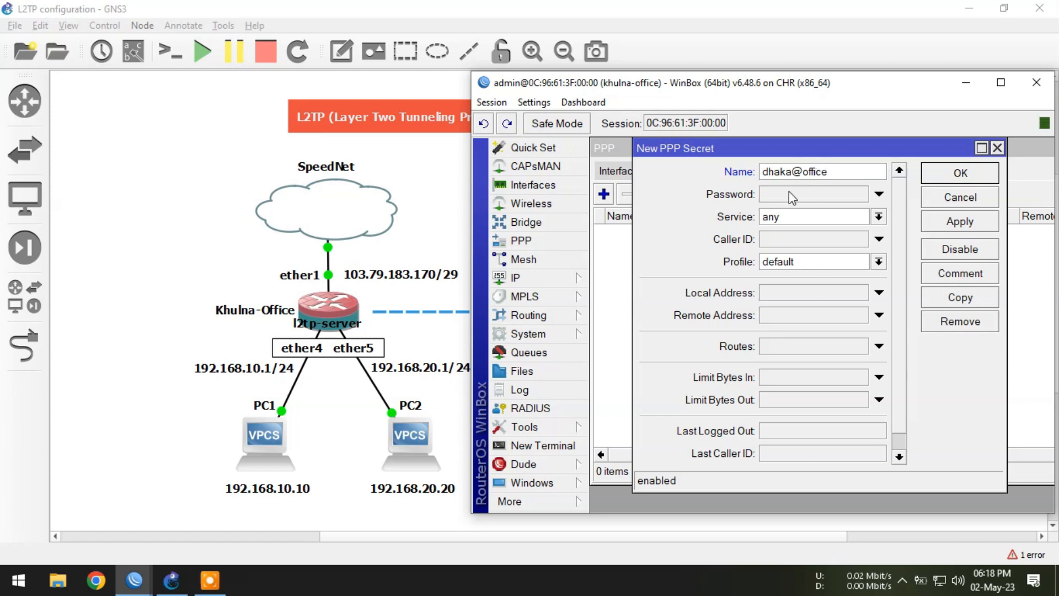
{"action": "left_click", "coordinate": [788, 194]}
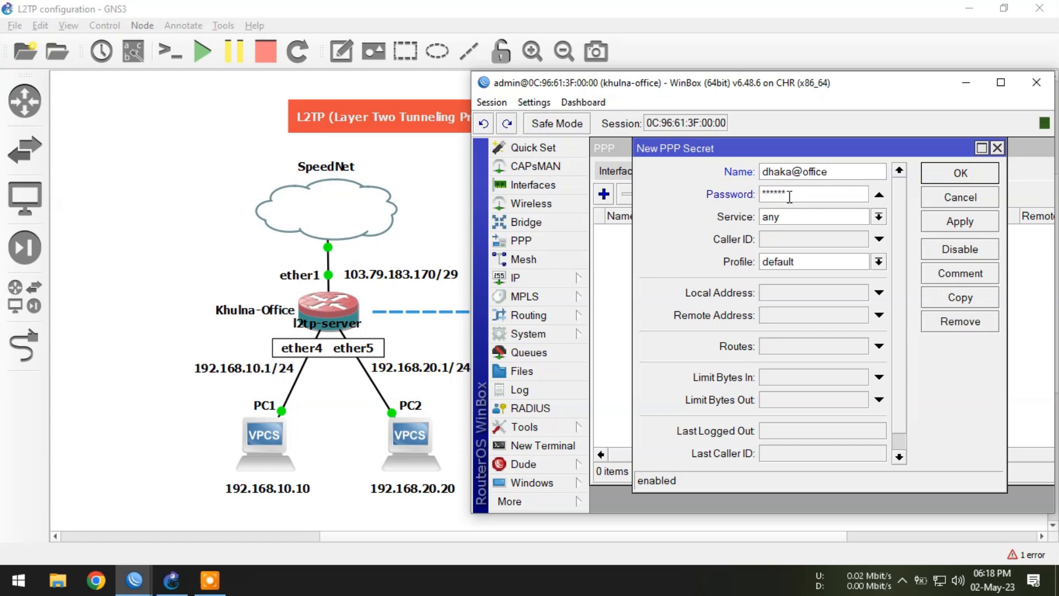
{"action": "left_click", "coordinate": [792, 217]}
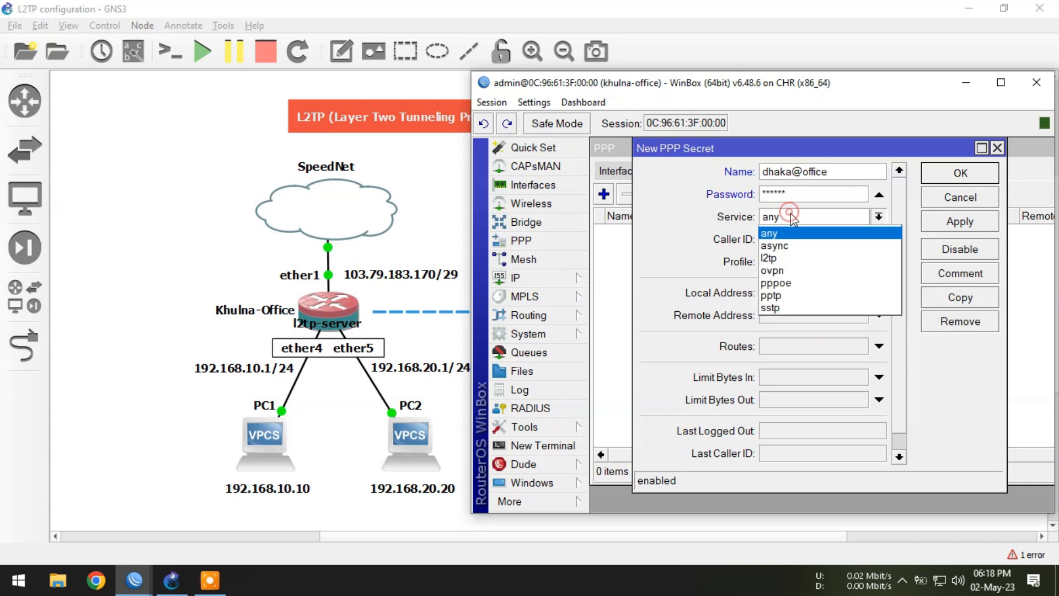
{"action": "left_click", "coordinate": [795, 259]}
Step: Set the secret's local address to 192.168.50.1 and remote address to 192.168.50.2, copy the remote address, and save it
{"action": "left_click", "coordinate": [792, 293]}
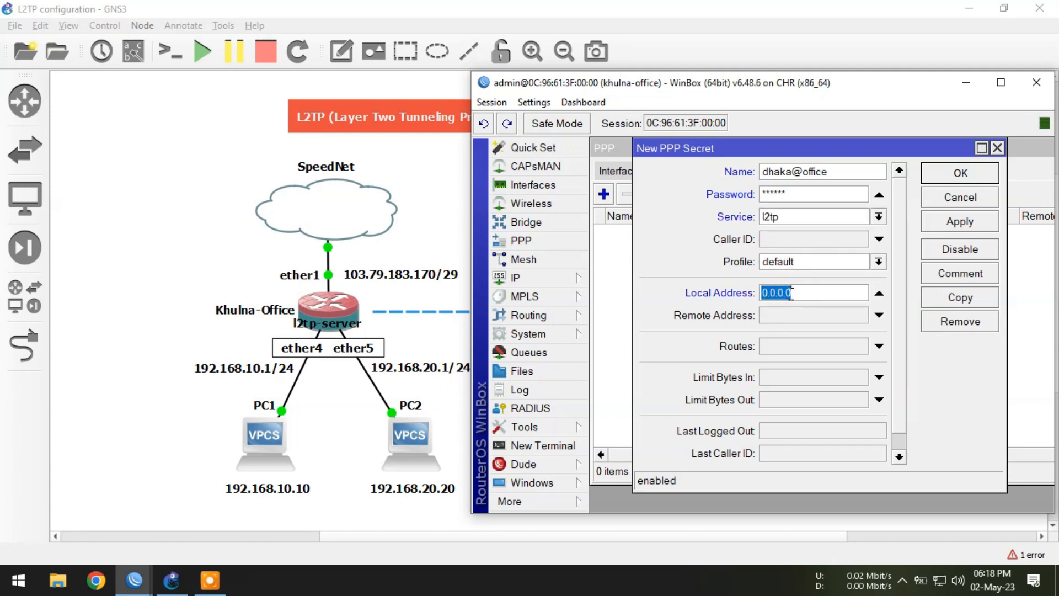
{"action": "type", "text": "192.168.50.1"}
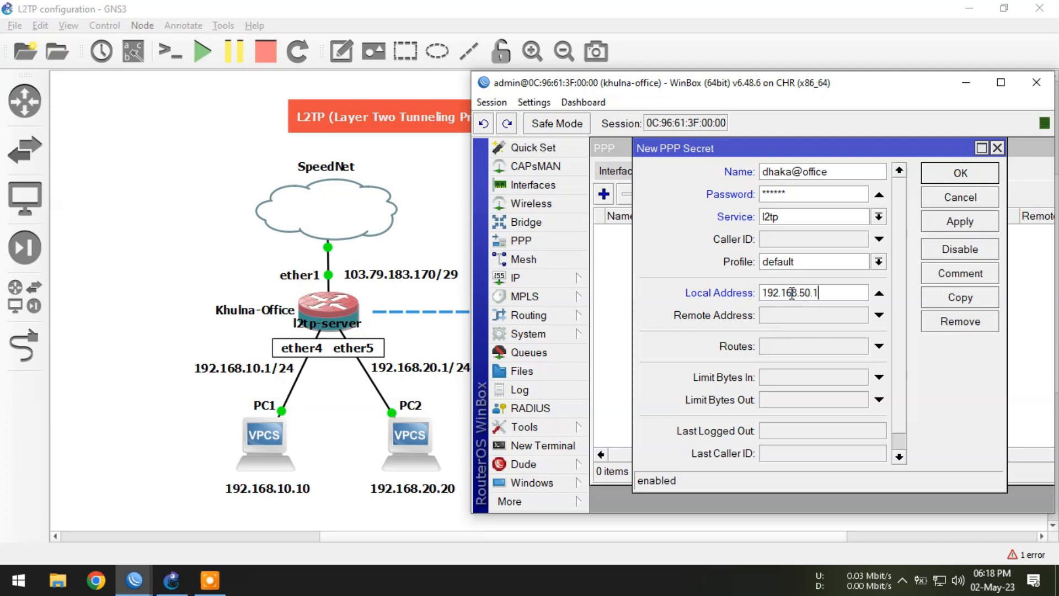
{"action": "key", "text": "Tab"}
{"action": "type", "text": "192.168.5"}
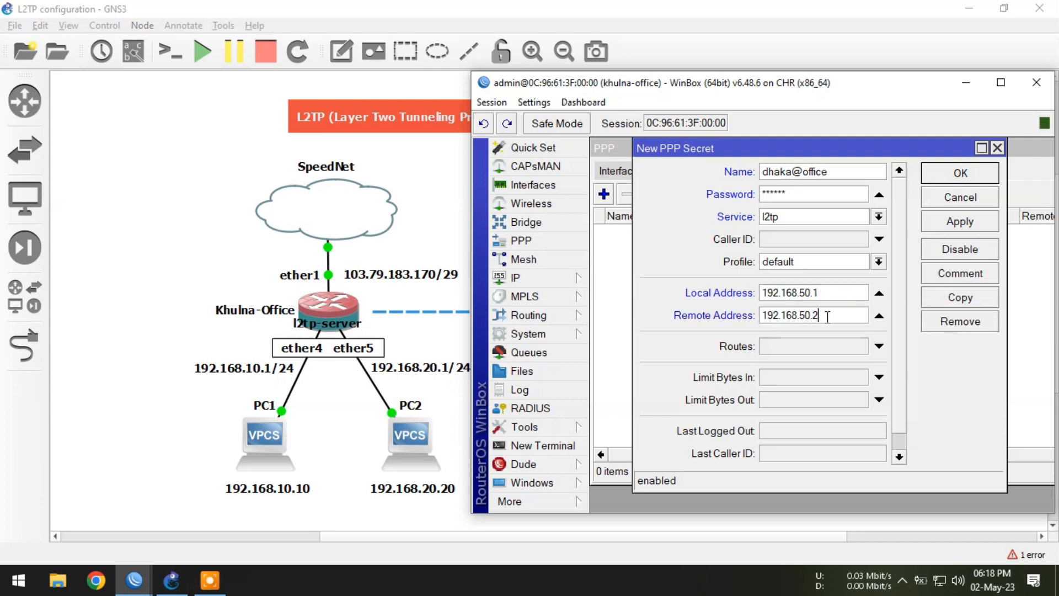
{"action": "double_click", "coordinate": [794, 314]}
{"action": "right_click", "coordinate": [794, 315]}
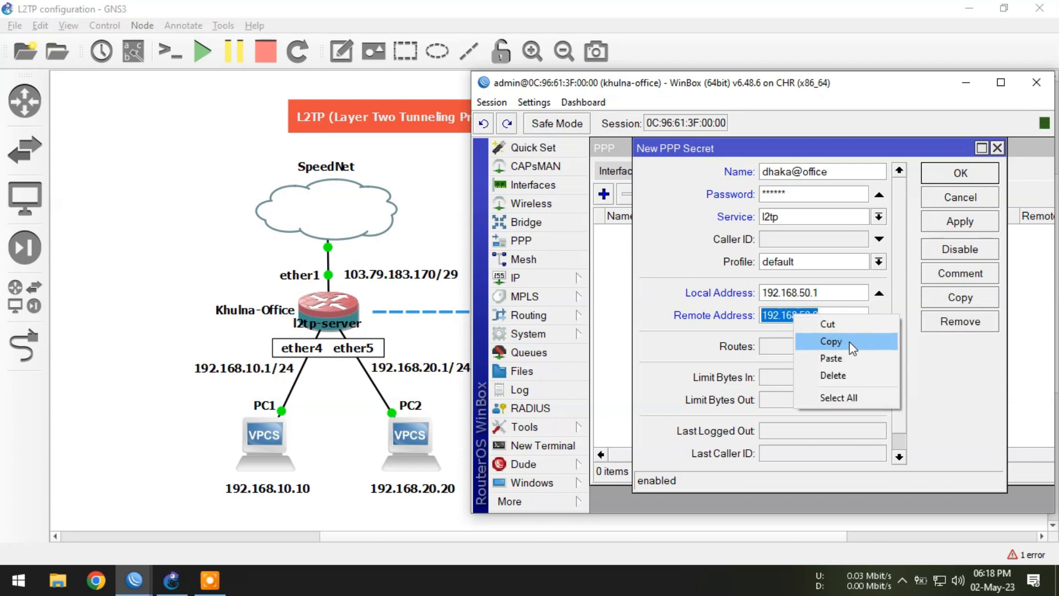
{"action": "left_click", "coordinate": [848, 342]}
{"action": "left_click", "coordinate": [957, 223]}
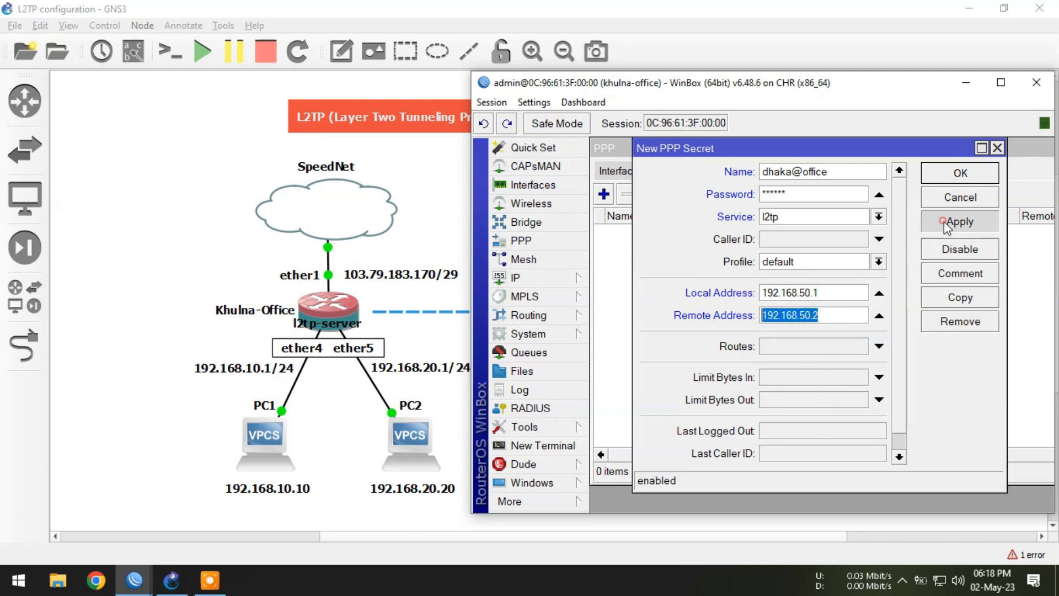
{"action": "left_click", "coordinate": [960, 173]}
{"action": "left_click", "coordinate": [783, 319]}
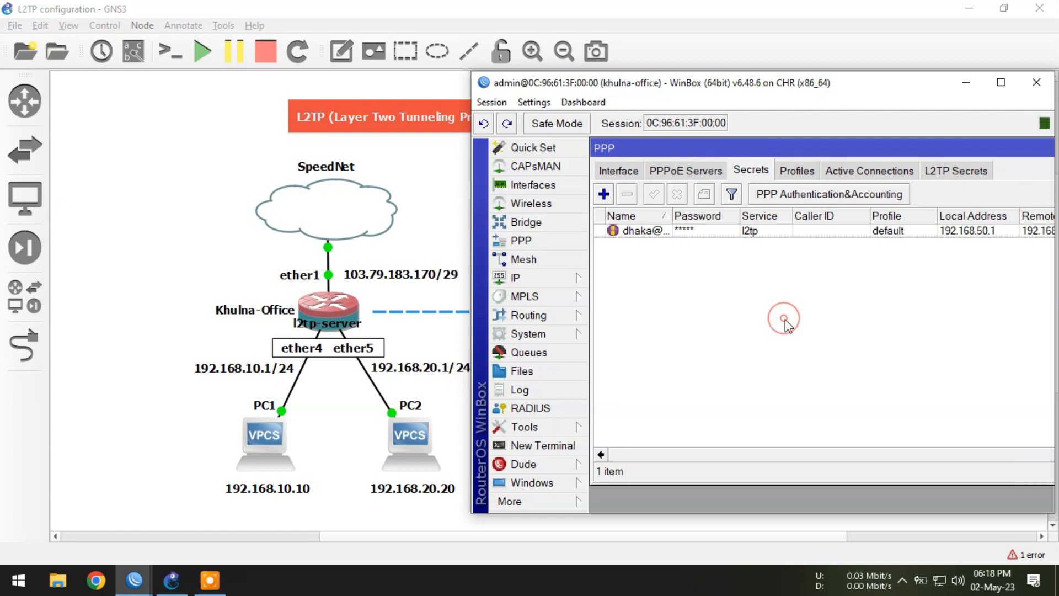
Step: Add a static route to 172.168.10.0/24 with gateway 192.168.50.2 on the Khulna-Office router
{"action": "left_click", "coordinate": [535, 282]}
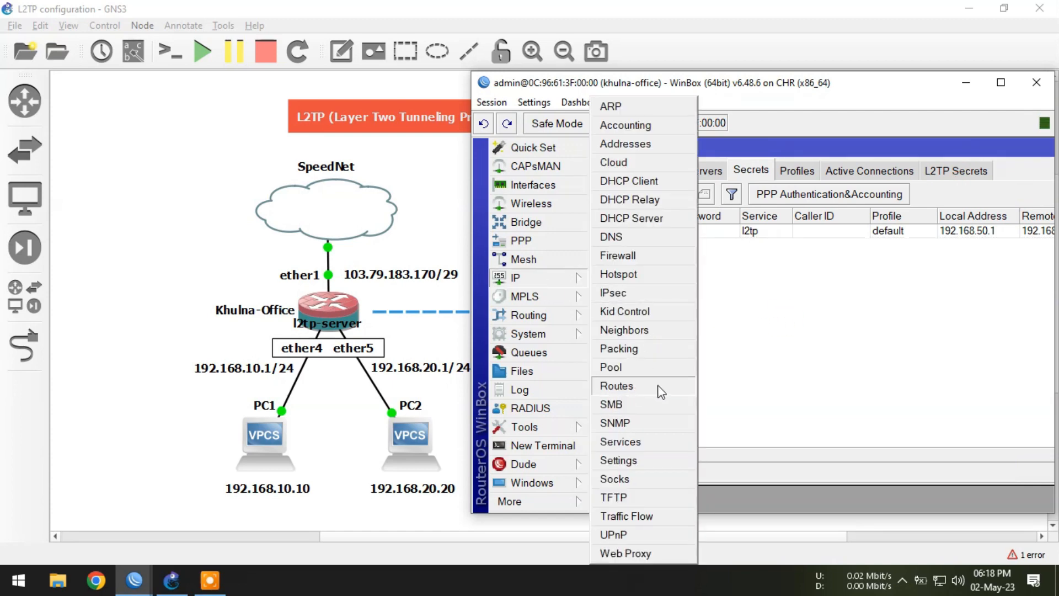
{"action": "left_click", "coordinate": [617, 386]}
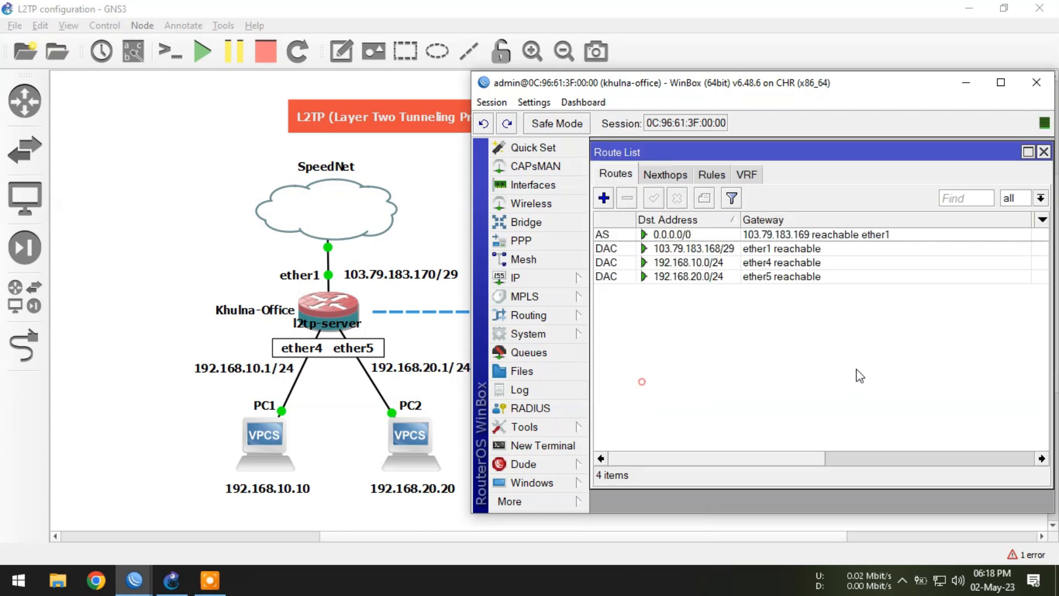
{"action": "left_click", "coordinate": [603, 197]}
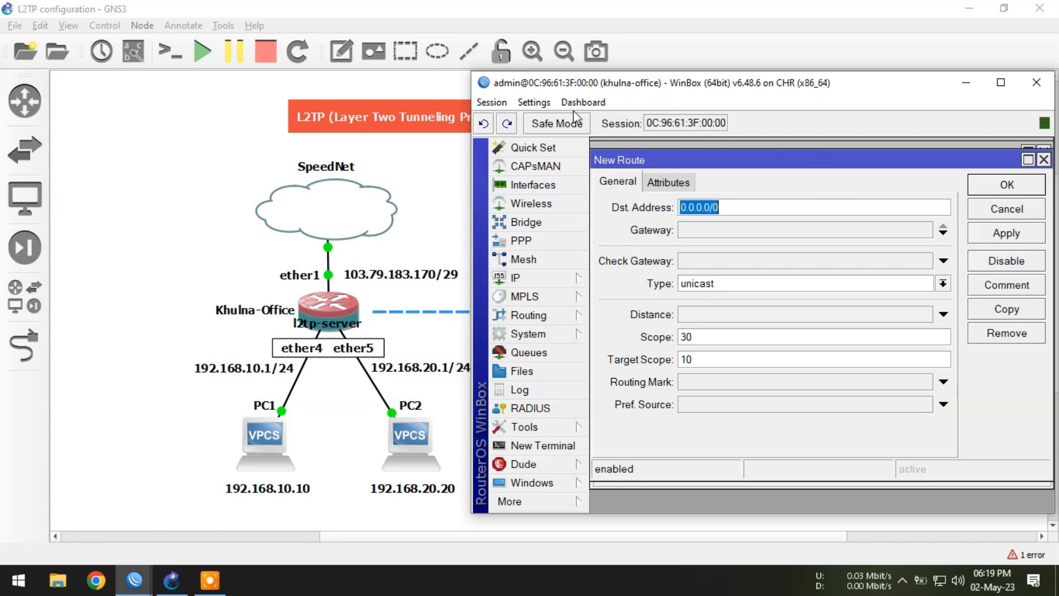
{"action": "left_click", "coordinate": [964, 82]}
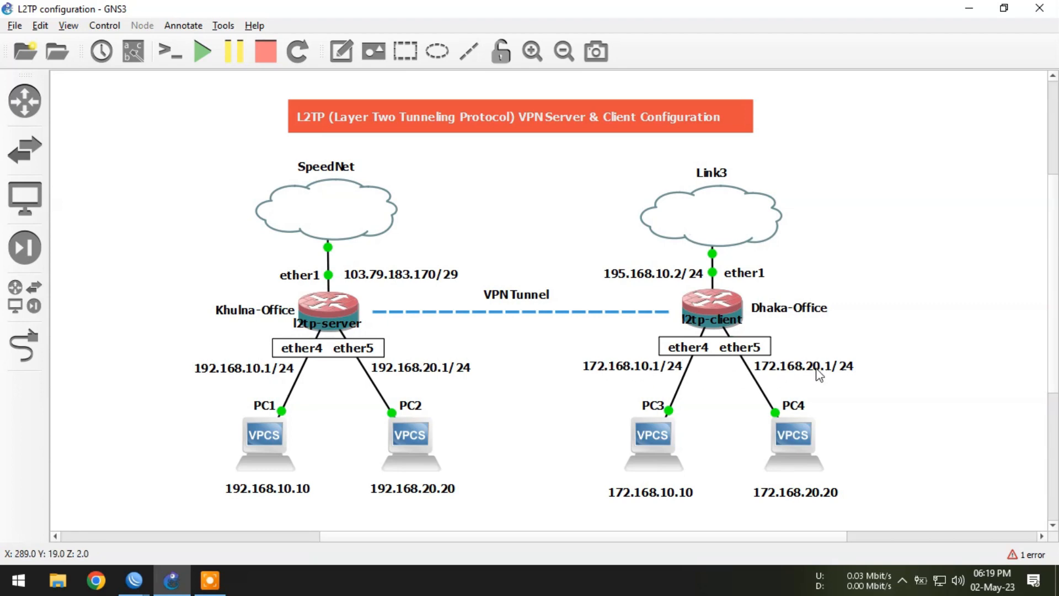
{"action": "mouse_move", "coordinate": [134, 579]}
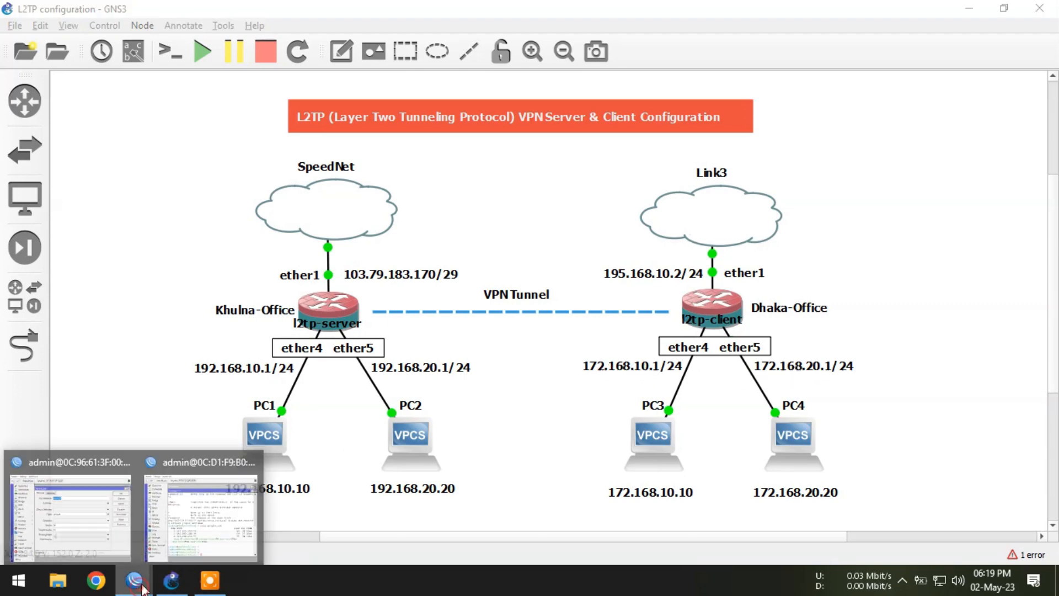
{"action": "left_click", "coordinate": [76, 528]}
{"action": "type", "text": "17"}
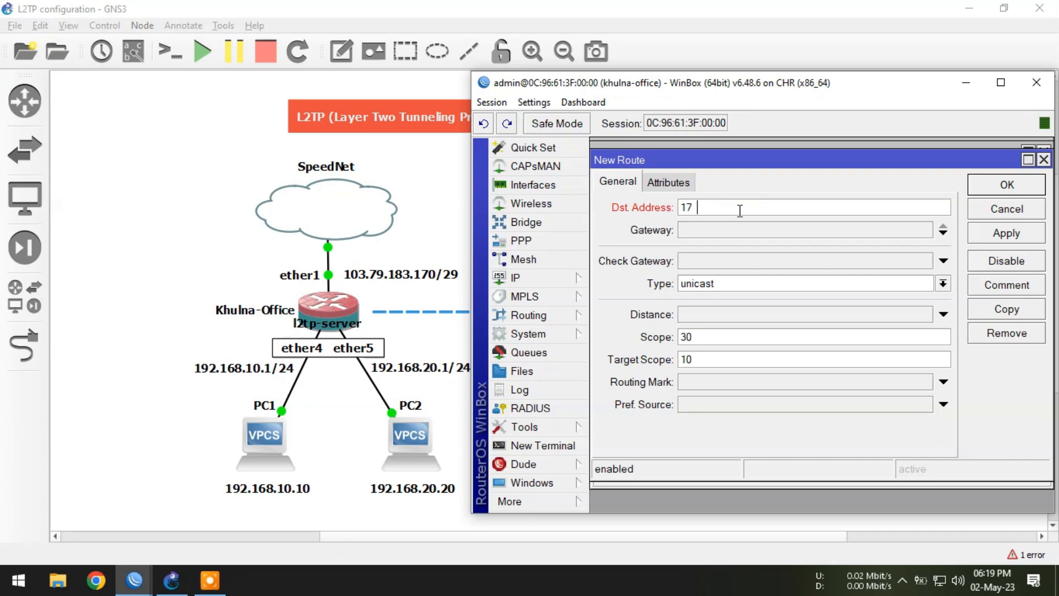
{"action": "type", "text": "2.168.10.0/24"}
{"action": "left_click", "coordinate": [720, 229]}
{"action": "right_click", "coordinate": [703, 228]}
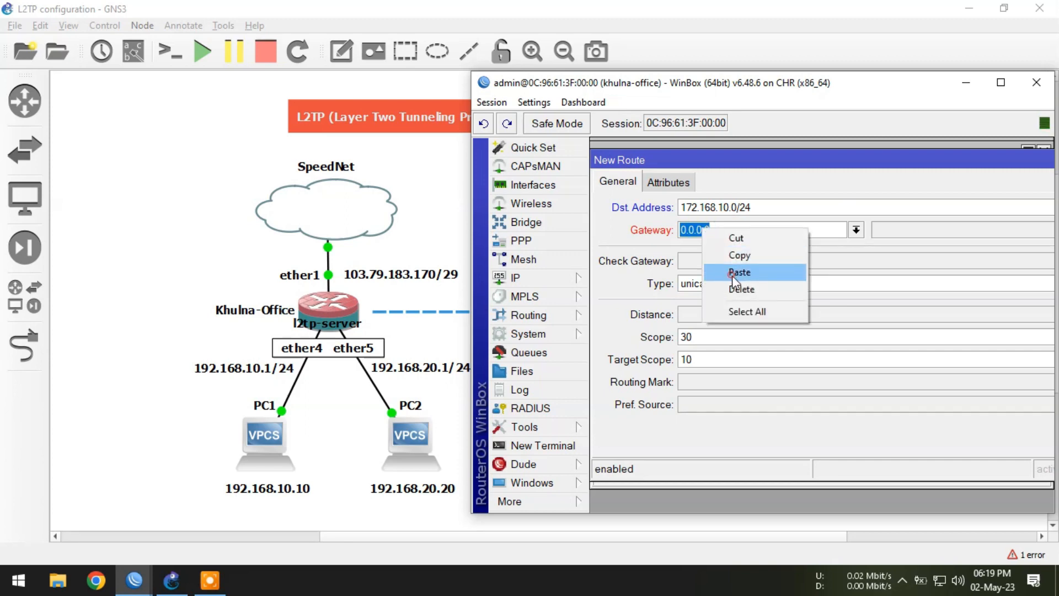
{"action": "left_click", "coordinate": [732, 276]}
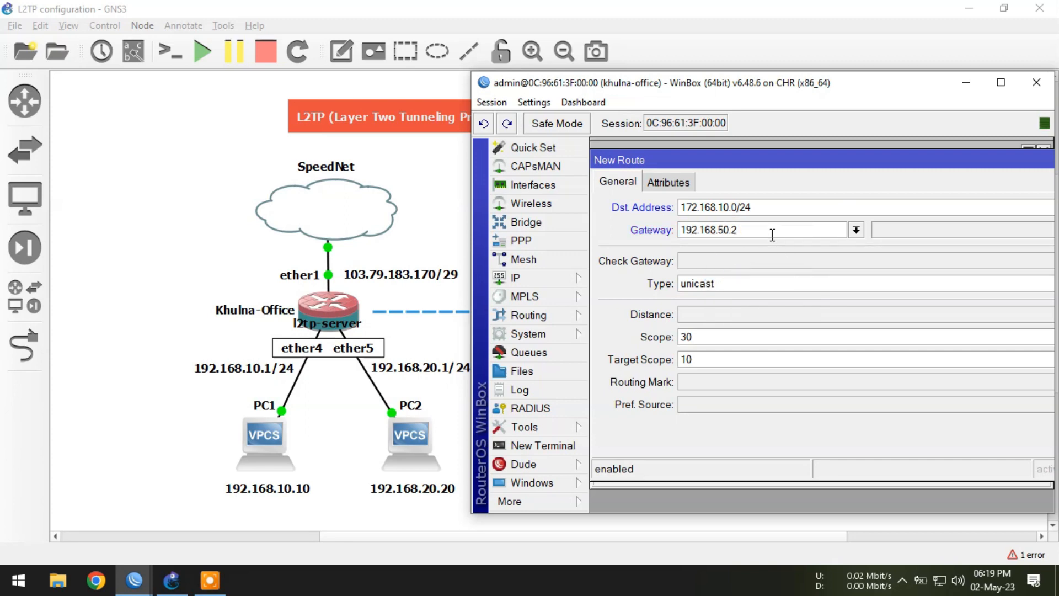
{"action": "key", "text": "Return"}
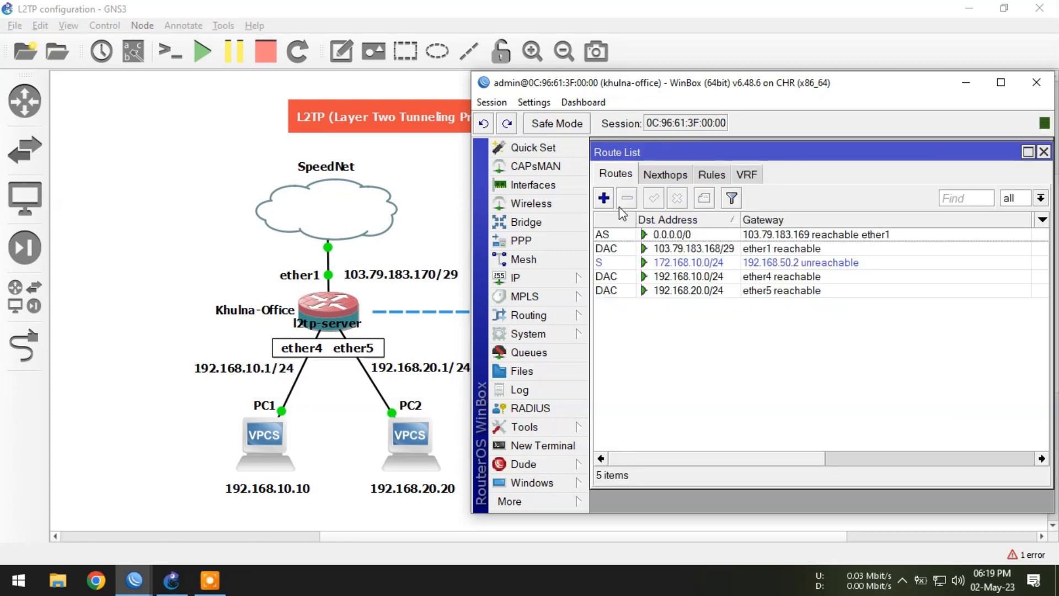
Step: Add a second static route to 172.168.20.0/24 with gateway 192.168.50.2
{"action": "left_click", "coordinate": [604, 199]}
{"action": "left_click", "coordinate": [961, 92]}
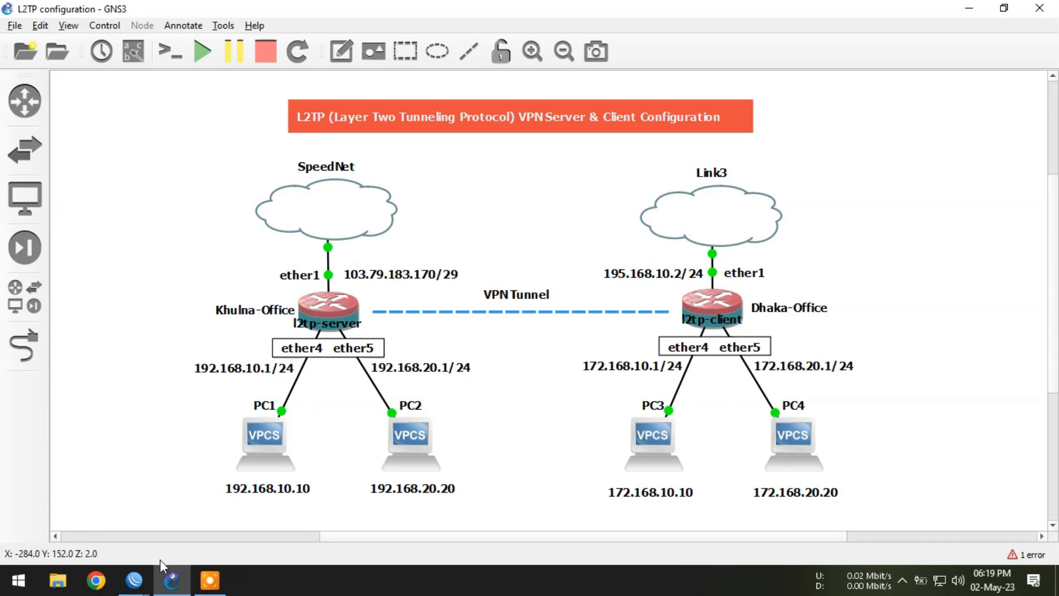
{"action": "left_click", "coordinate": [134, 579]}
{"action": "left_click", "coordinate": [71, 513]}
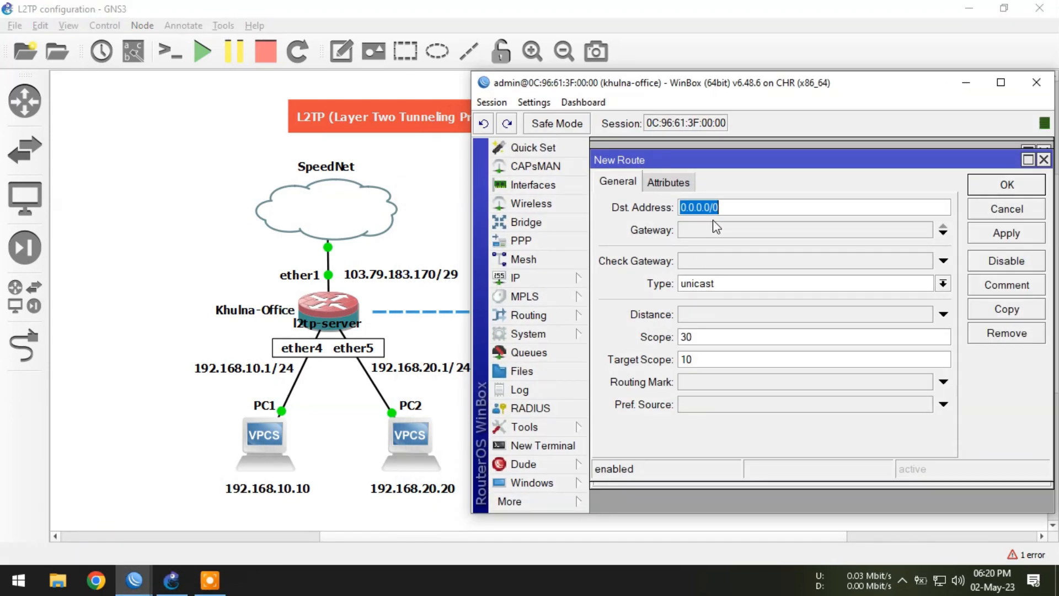
{"action": "type", "text": "172"}
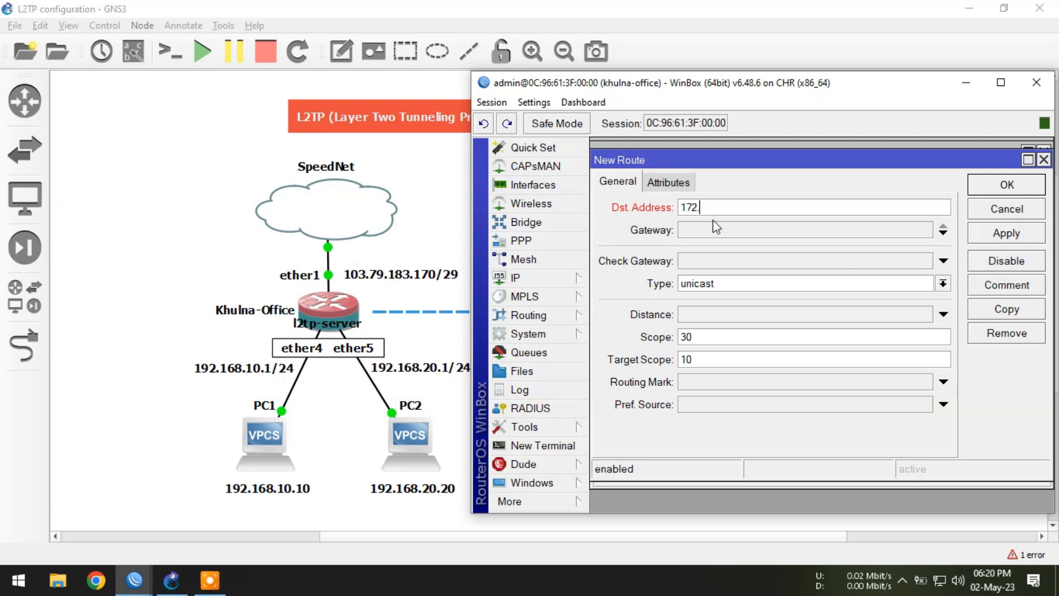
{"action": "type", "text": ".168.20.0/24"}
{"action": "left_click", "coordinate": [702, 226]}
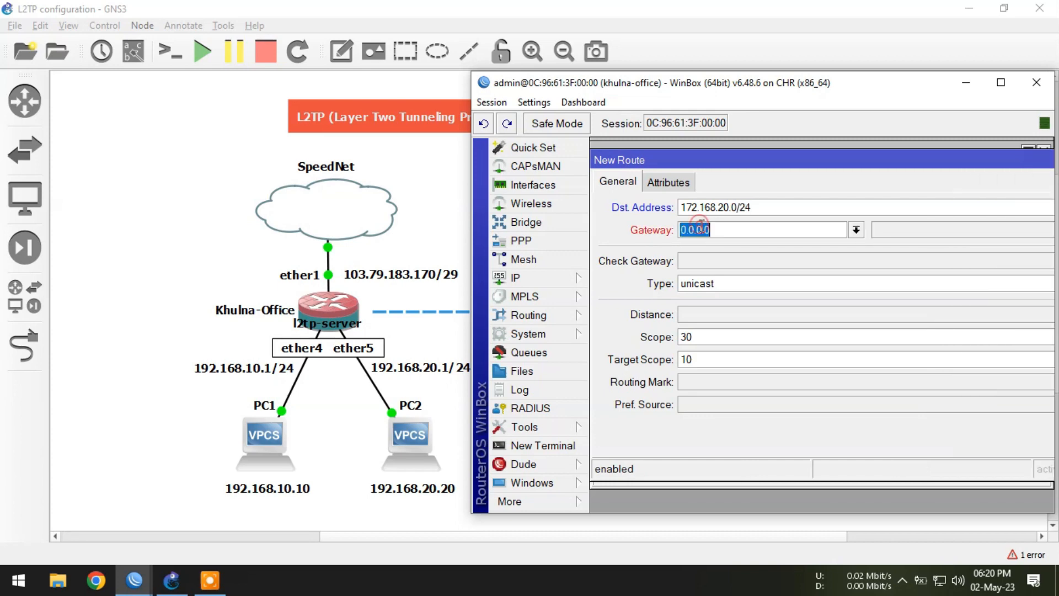
{"action": "right_click", "coordinate": [701, 228]}
{"action": "left_click", "coordinate": [740, 270]}
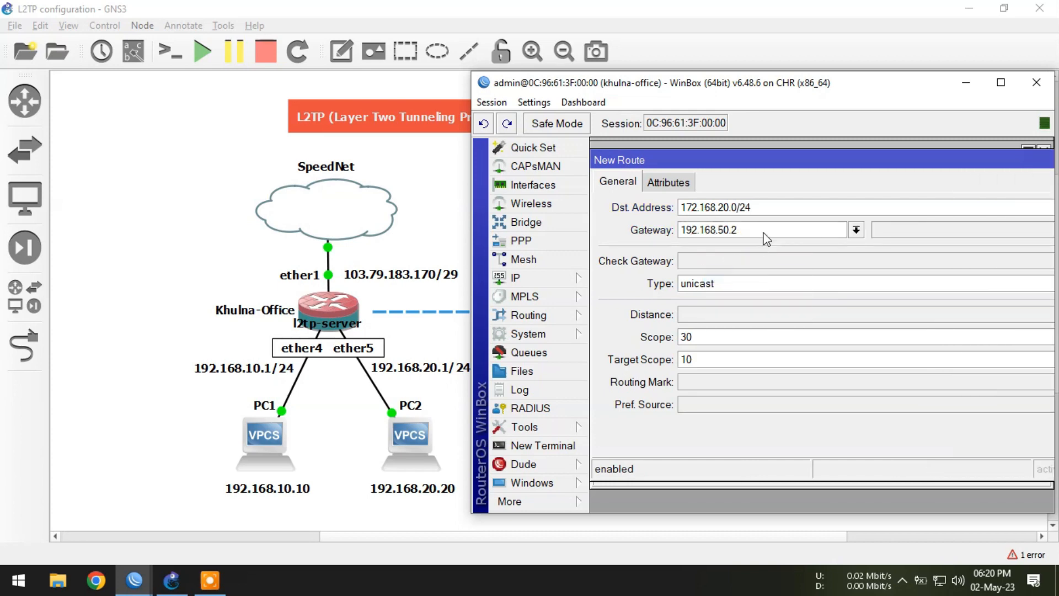
{"action": "key", "text": "Return"}
Step: Select the two new static routes in the route list to review them
{"action": "left_click", "coordinate": [768, 262]}
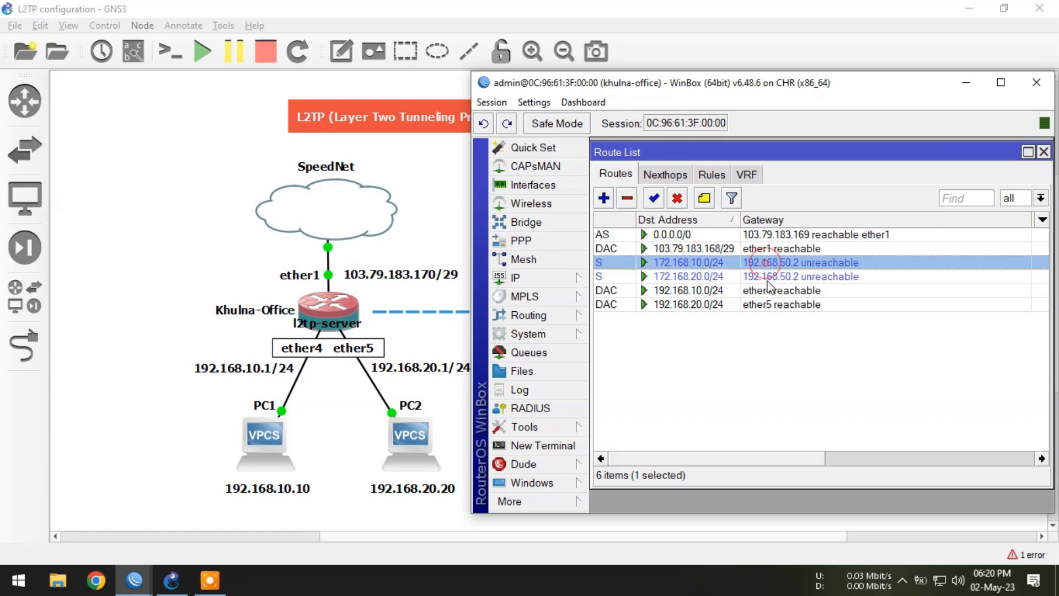
{"action": "left_click", "coordinate": [766, 276], "text": "shift"}
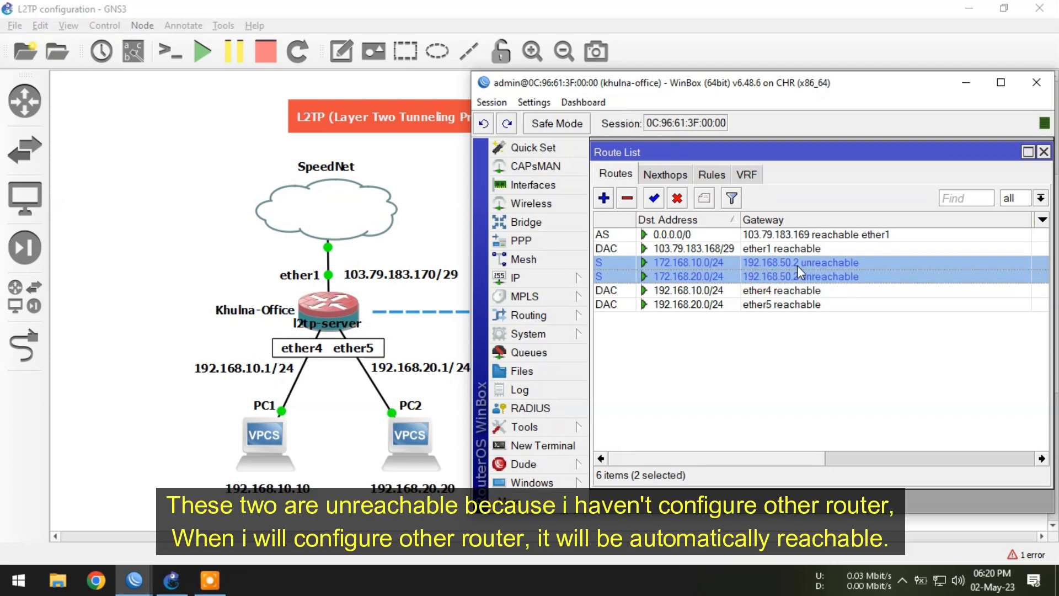
{"action": "left_click", "coordinate": [965, 82]}
Step: On the Dhaka-Office router, add a new PPP L2TP Client interface named to-khulna
{"action": "left_click", "coordinate": [538, 351]}
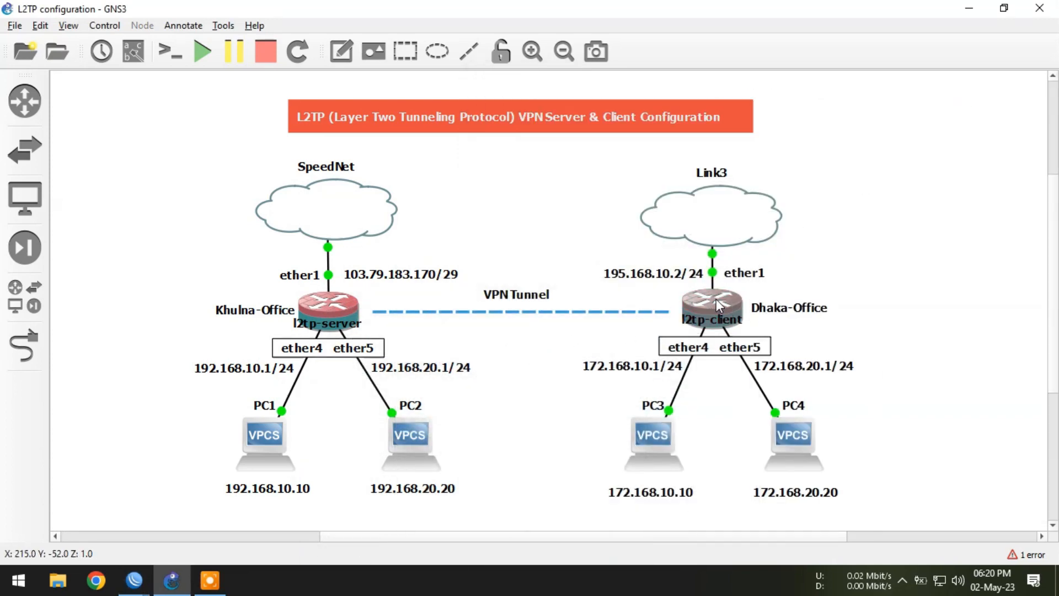
{"action": "mouse_move", "coordinate": [716, 299]}
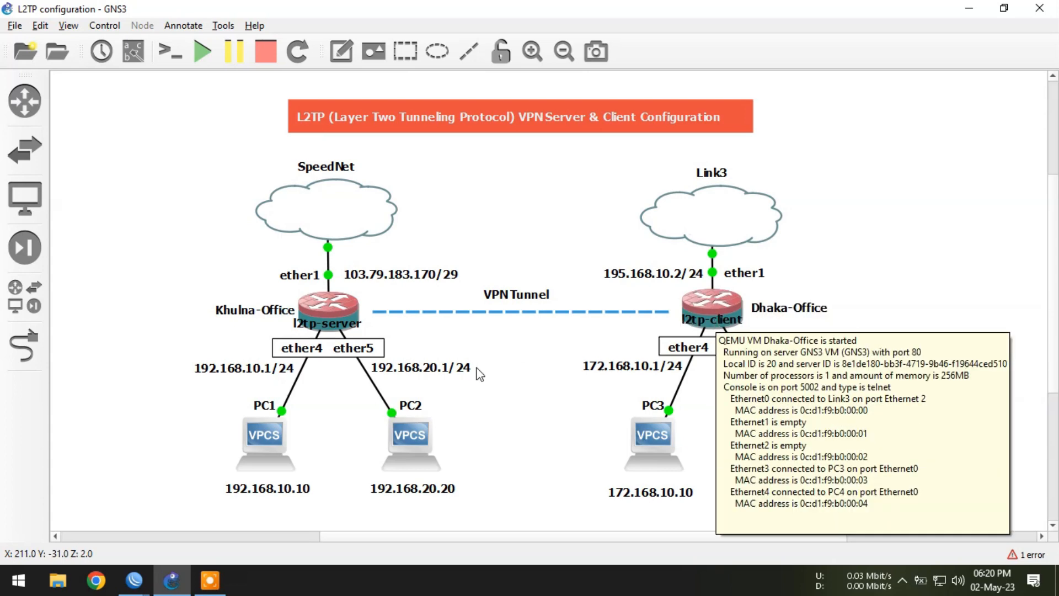
{"action": "mouse_move", "coordinate": [134, 580]}
{"action": "left_click", "coordinate": [199, 510]}
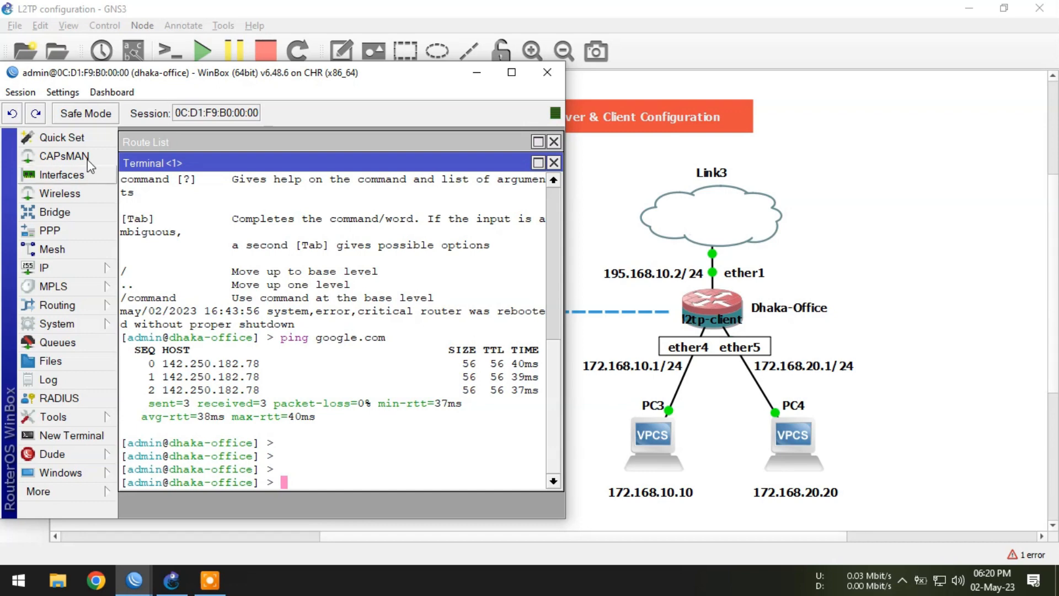
{"action": "left_click", "coordinate": [20, 92]}
{"action": "left_click", "coordinate": [76, 208]}
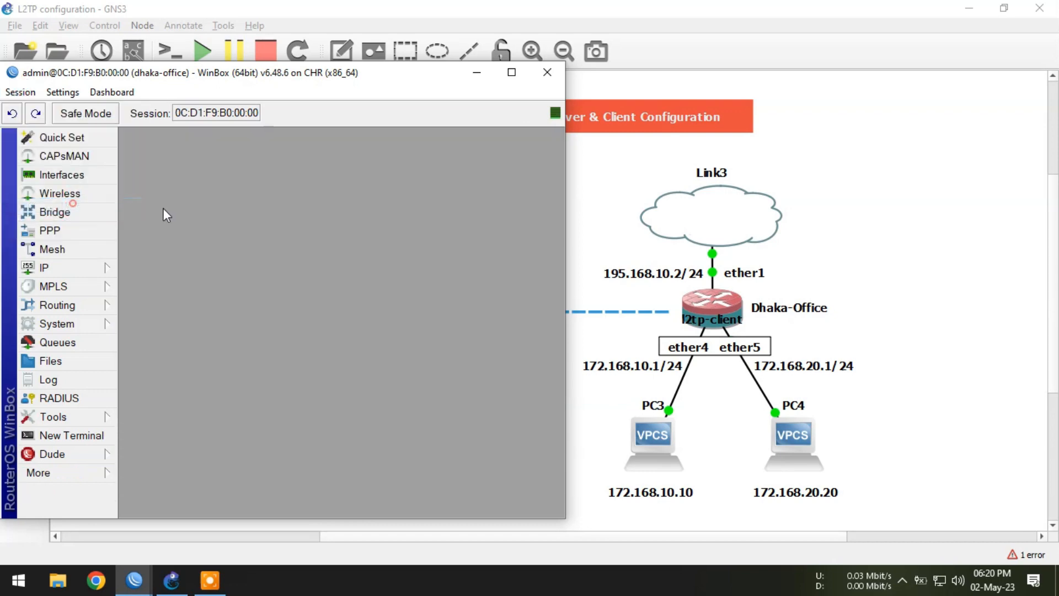
{"action": "left_click", "coordinate": [60, 230]}
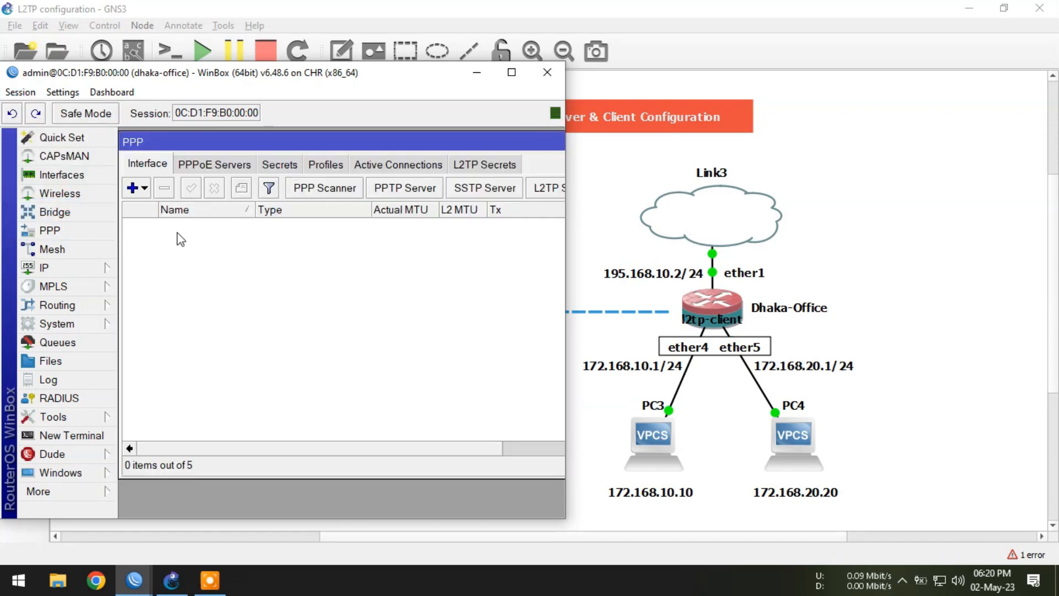
{"action": "left_click", "coordinate": [144, 188]}
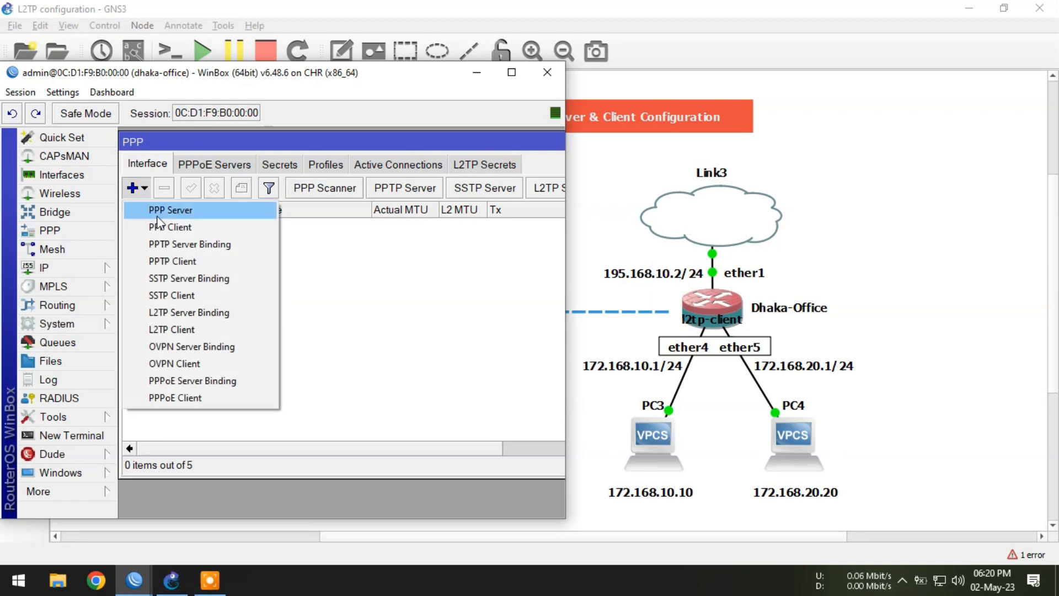
{"action": "left_click", "coordinate": [215, 330]}
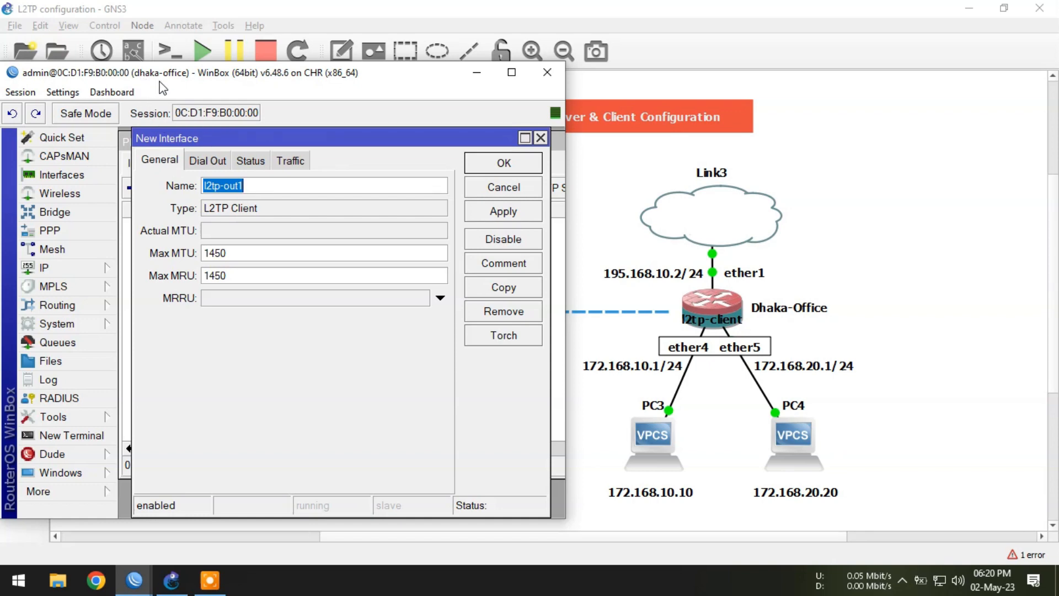
{"action": "type", "text": "to-khulna"}
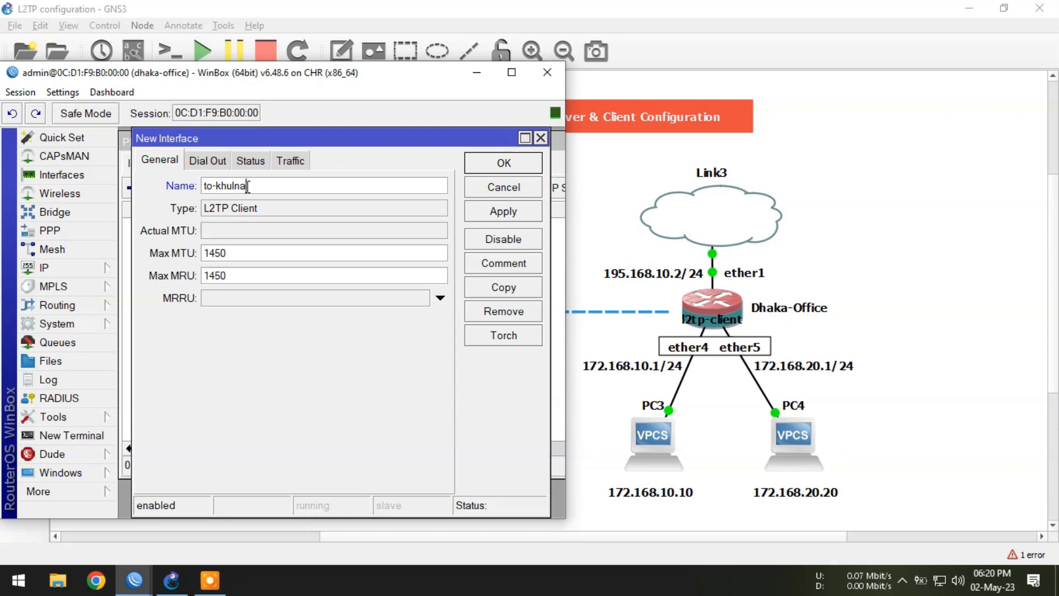
Step: Set the L2TP client's Connect To address to 103.79.183.170
{"action": "left_click", "coordinate": [210, 166]}
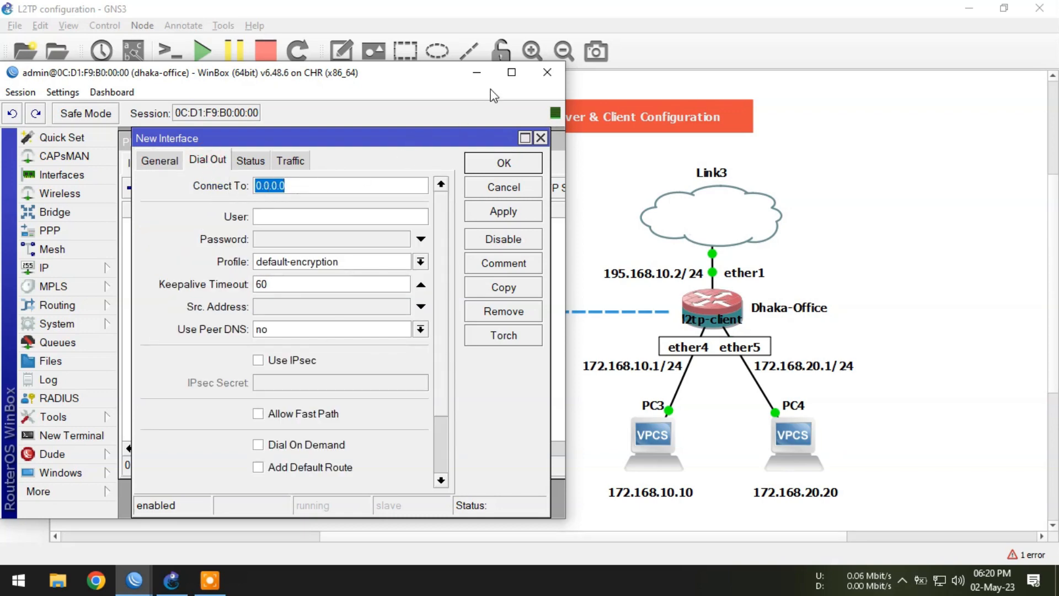
{"action": "left_click", "coordinate": [484, 73]}
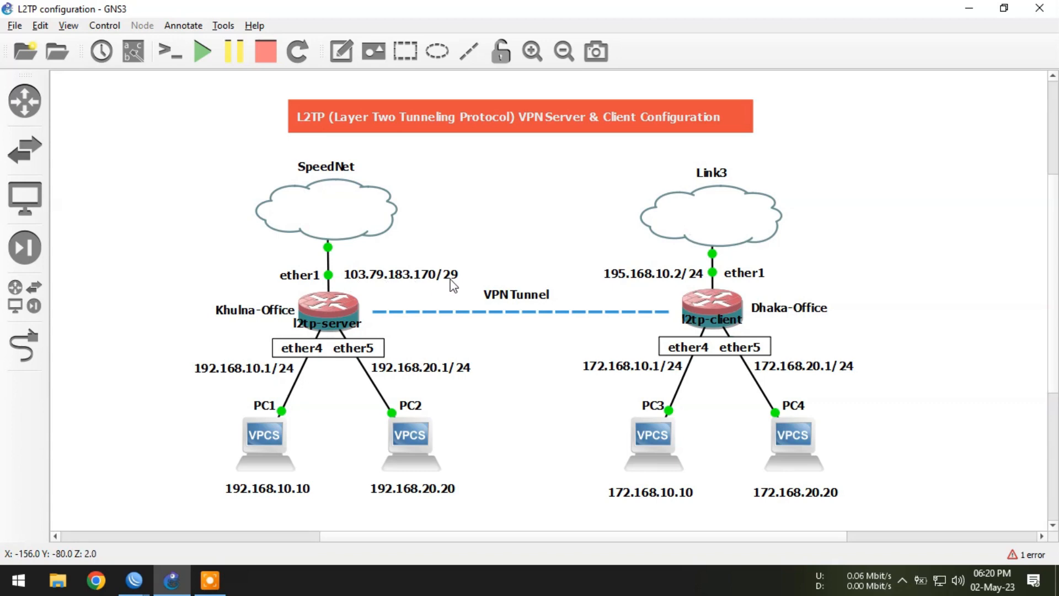
{"action": "left_click", "coordinate": [134, 579]}
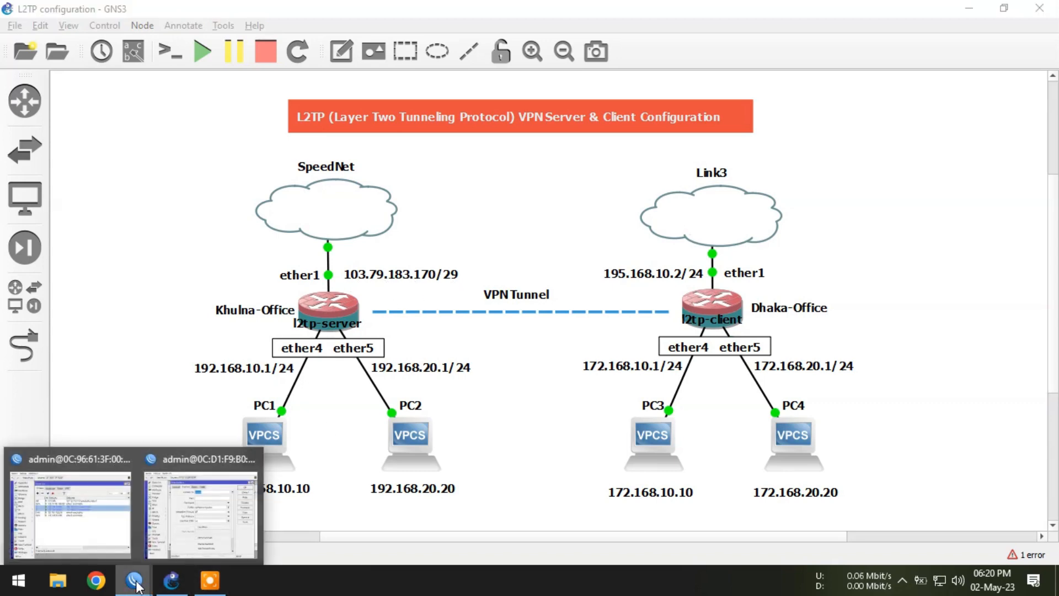
{"action": "left_click", "coordinate": [160, 533]}
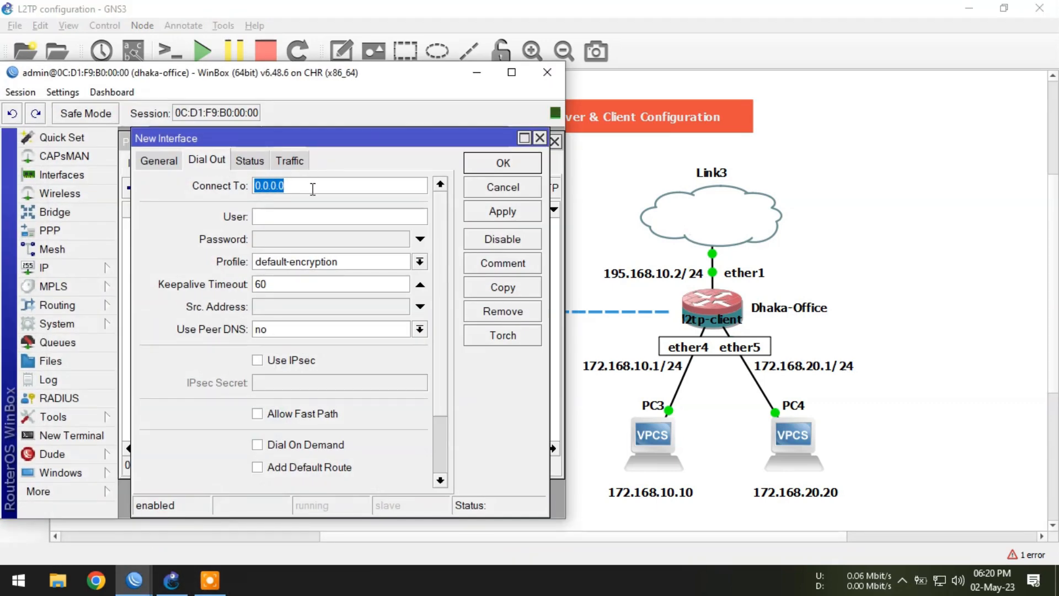
{"action": "type", "text": "103.79.183.170"}
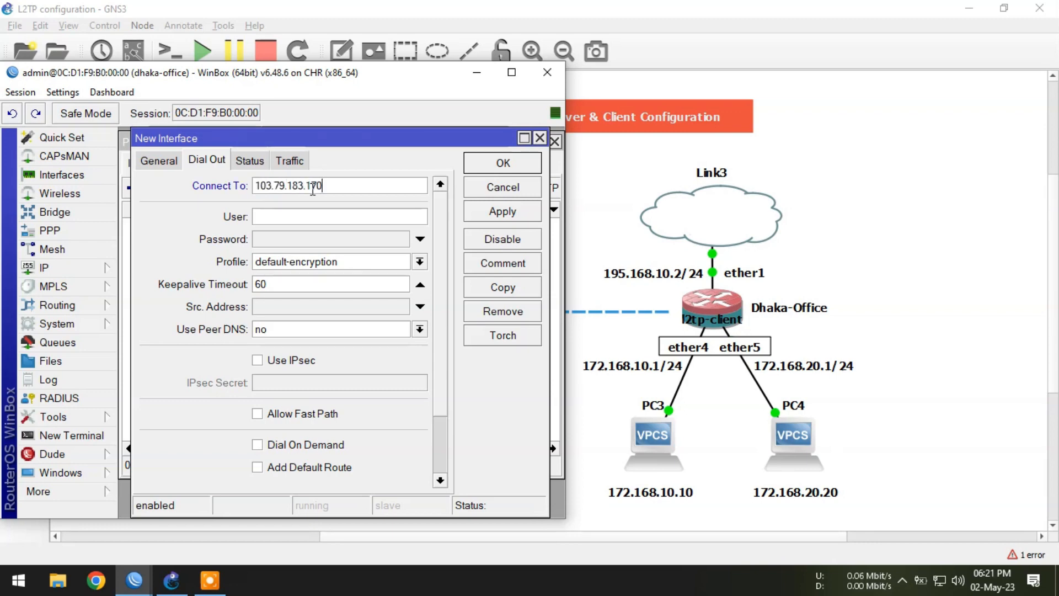
Step: Enter the client user dhaka@office and the account password
{"action": "left_click", "coordinate": [310, 218]}
{"action": "type", "text": "dhaka@office"}
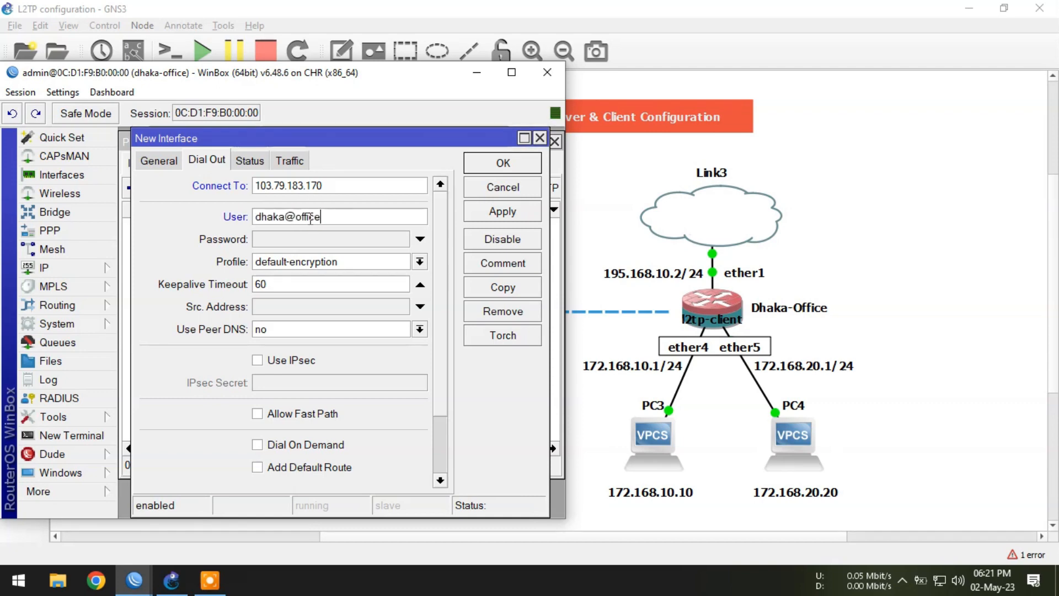
{"action": "left_click", "coordinate": [292, 238]}
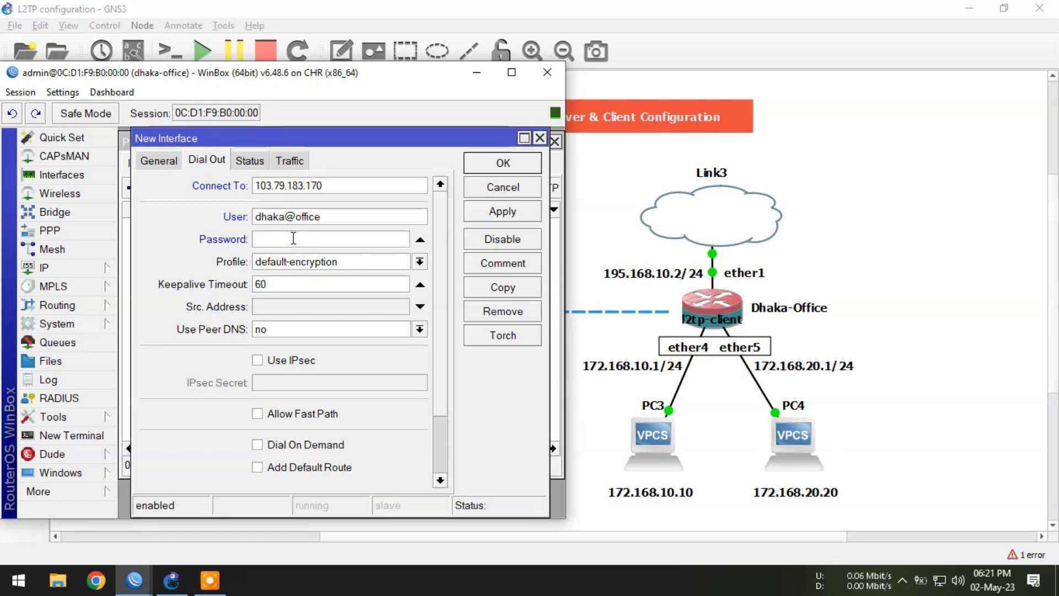
{"action": "type", "text": "******"}
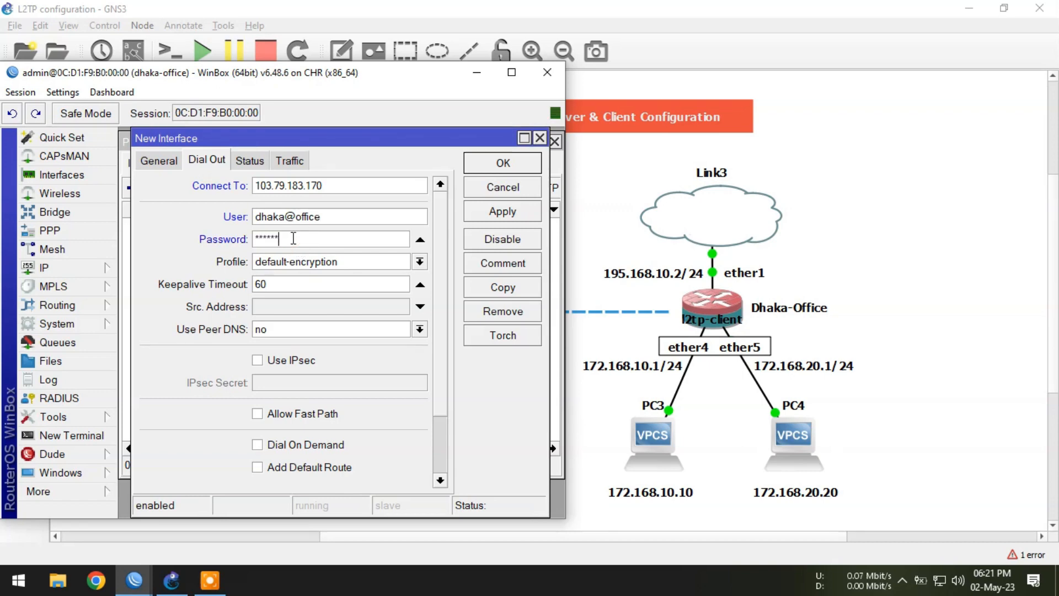
Step: Enable Use IPsec, enter the IPsec secret, and apply the L2TP client settings
{"action": "left_click", "coordinate": [270, 361]}
{"action": "left_click", "coordinate": [273, 381]}
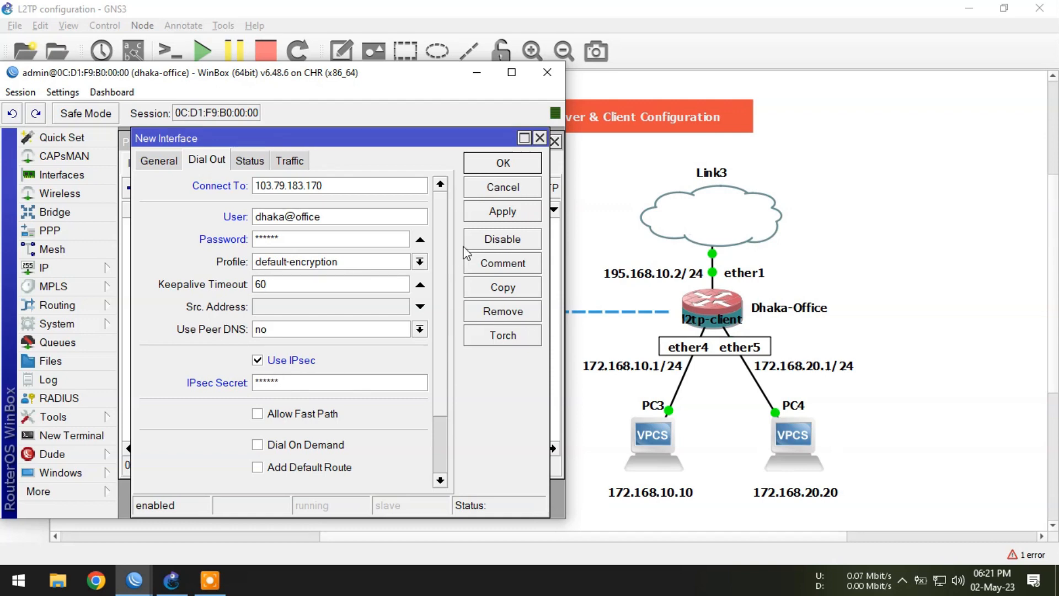
{"action": "left_click", "coordinate": [499, 212]}
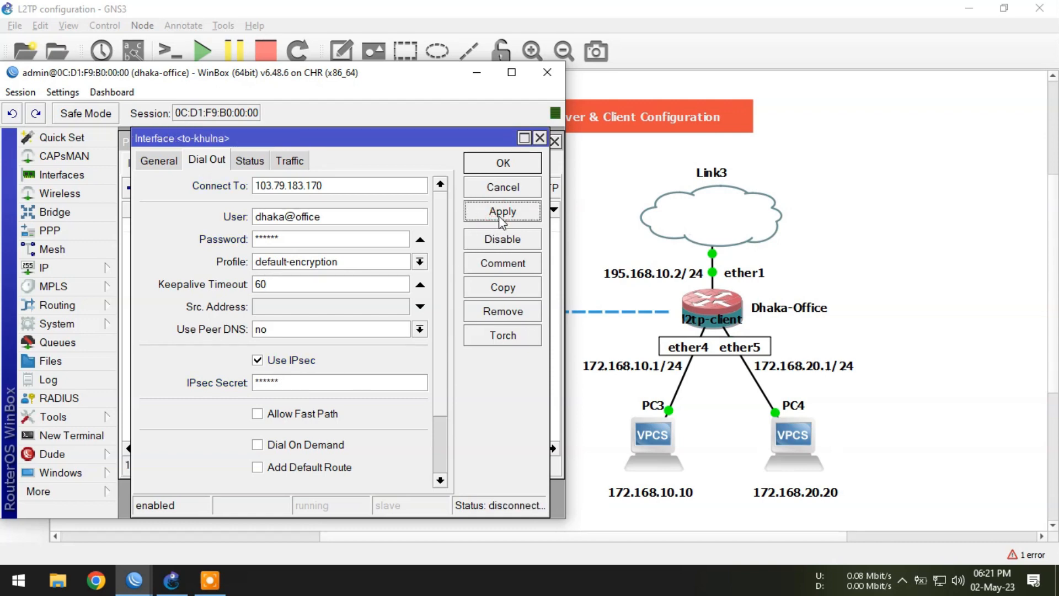
{"action": "left_click_drag", "start_coordinate": [548, 349], "coordinate": [555, 350]}
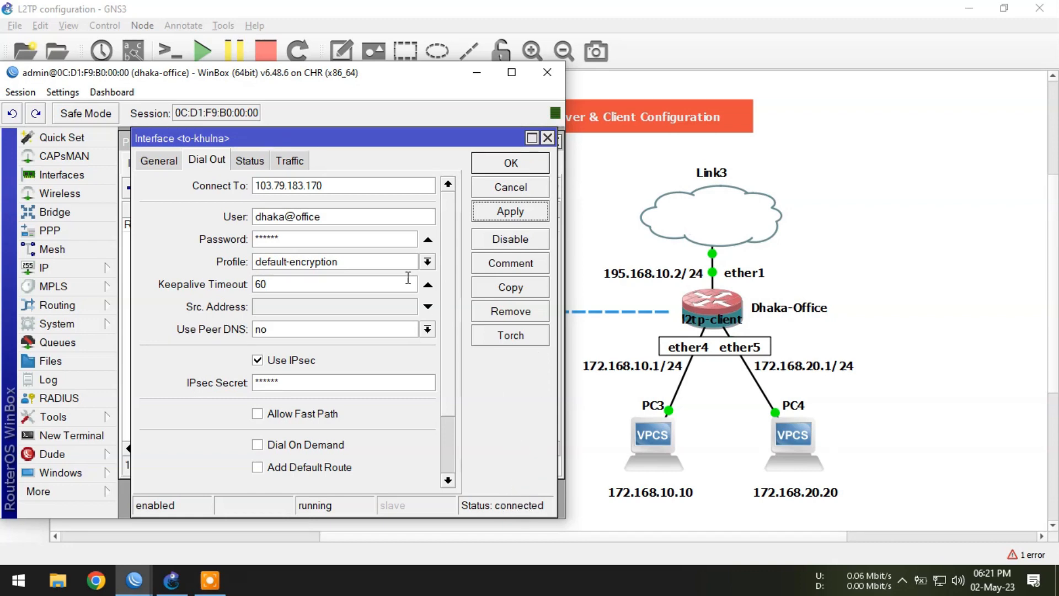
Step: Copy the L2TP client's remote address from its status and close the interface dialog
{"action": "left_click", "coordinate": [251, 162]}
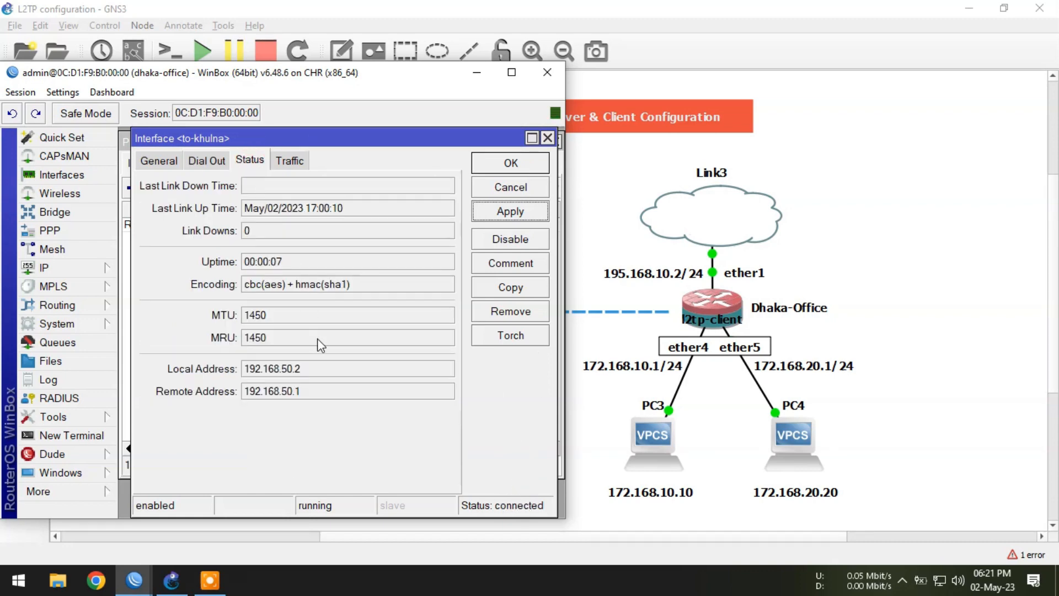
{"action": "left_click_drag", "start_coordinate": [319, 391], "coordinate": [243, 392]}
{"action": "right_click", "coordinate": [263, 392]}
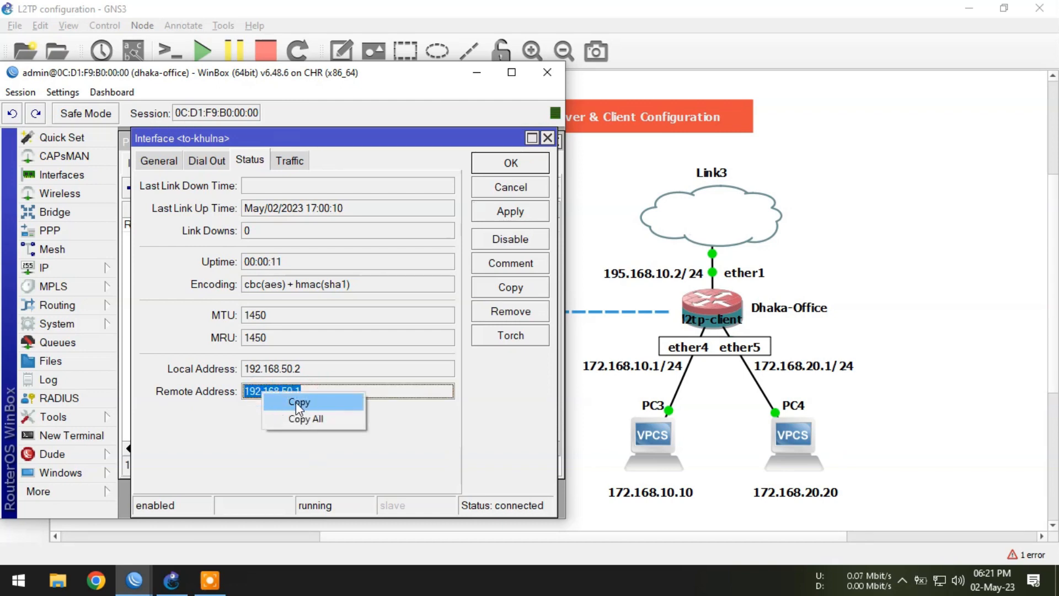
{"action": "left_click", "coordinate": [298, 402]}
{"action": "left_click", "coordinate": [513, 164]}
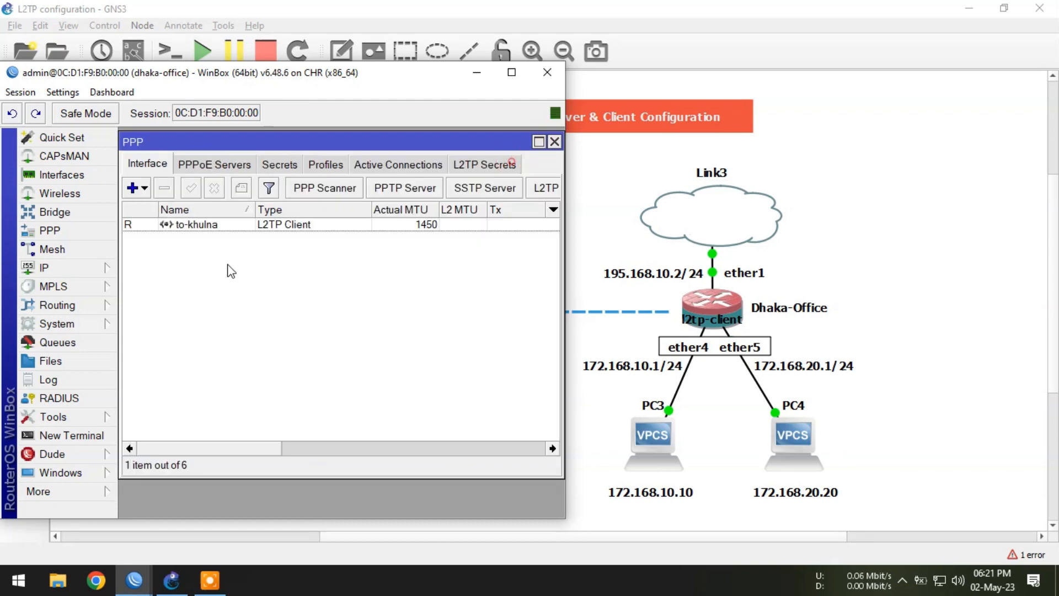
Step: On Dhaka-Office, add a static route to 192.168.10.0/24 with the pasted gateway 192.168.50.1
{"action": "left_click", "coordinate": [47, 267]}
{"action": "left_click", "coordinate": [142, 388]}
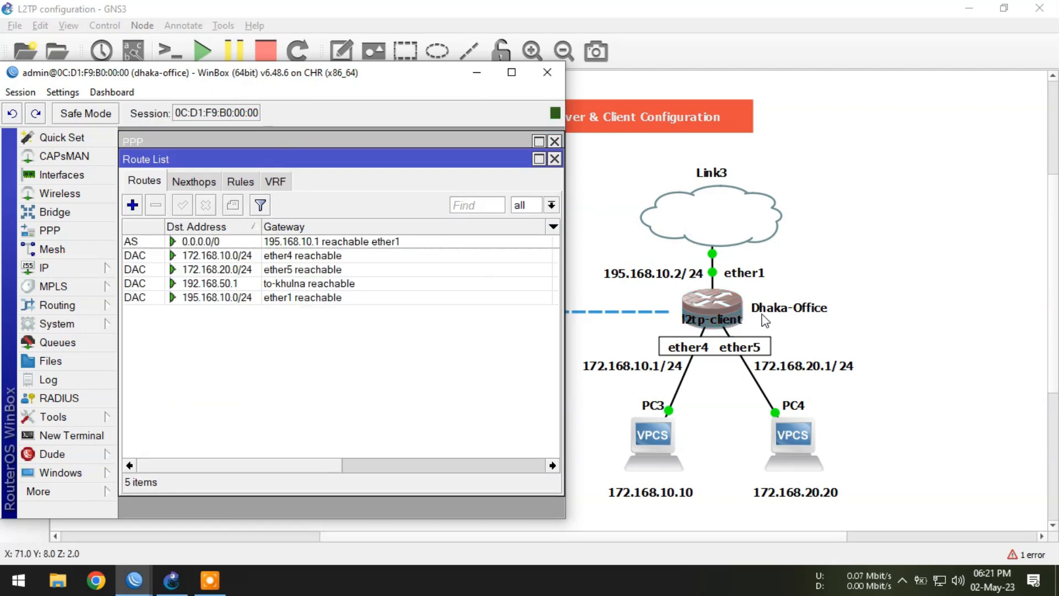
{"action": "left_click", "coordinate": [132, 204]}
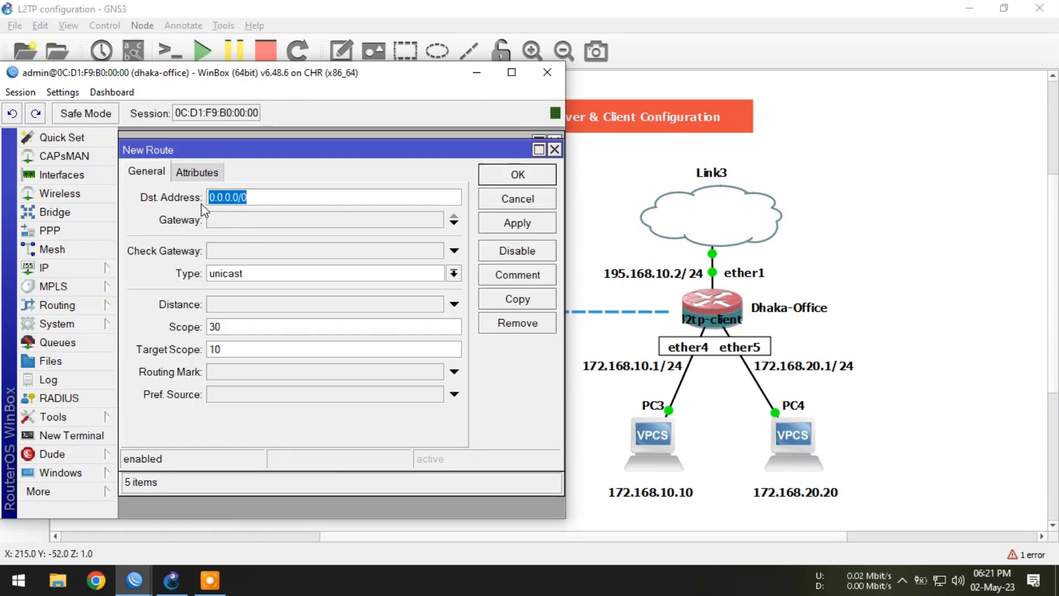
{"action": "left_click", "coordinate": [477, 74]}
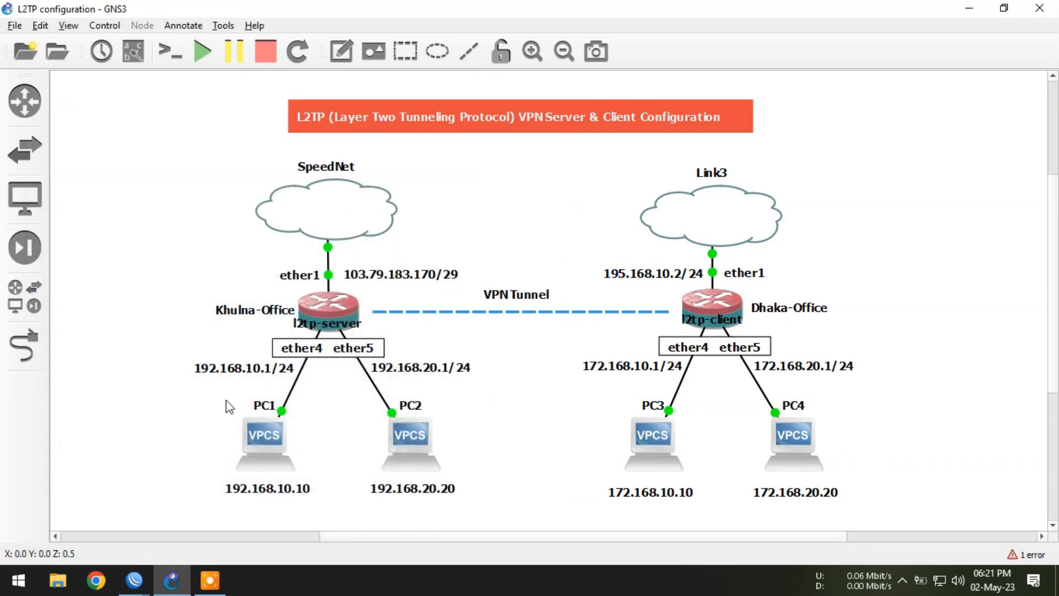
{"action": "left_click", "coordinate": [134, 579]}
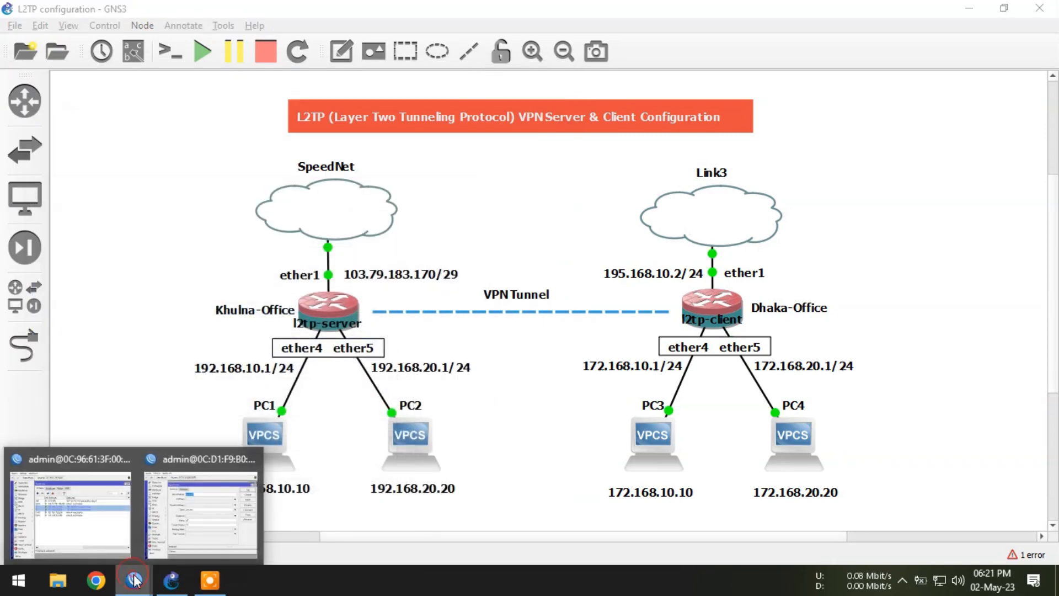
{"action": "left_click", "coordinate": [188, 531]}
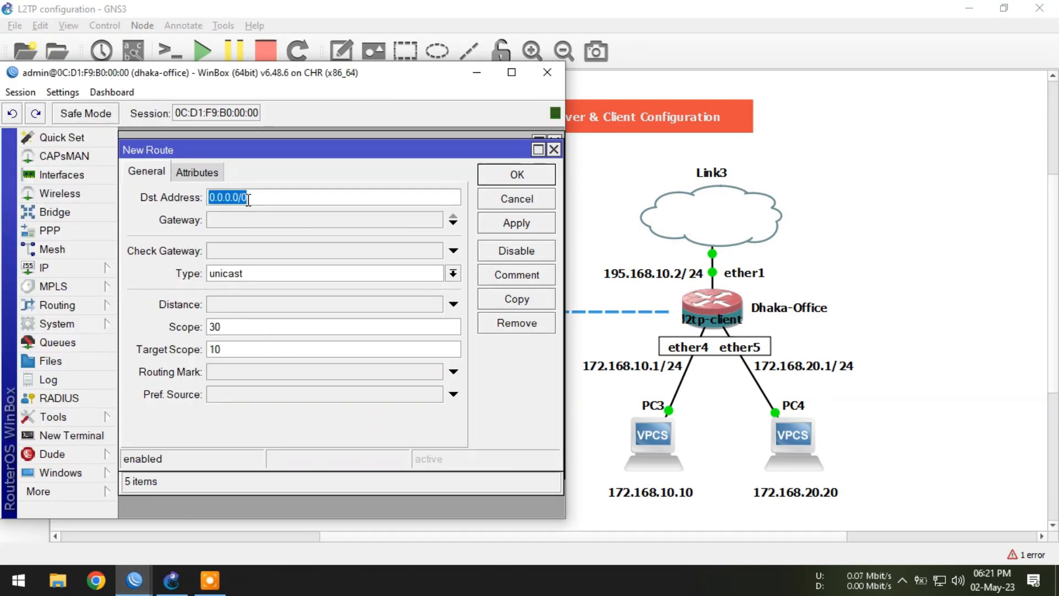
{"action": "type", "text": "192.168."}
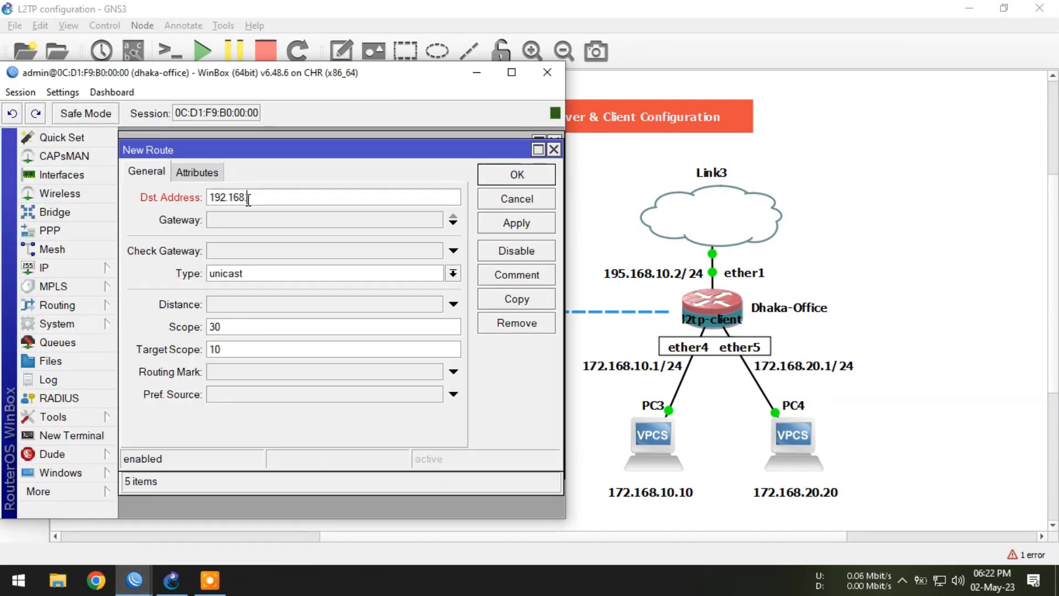
{"action": "type", "text": "10.0/24"}
{"action": "left_click", "coordinate": [244, 222]}
{"action": "right_click", "coordinate": [234, 220]}
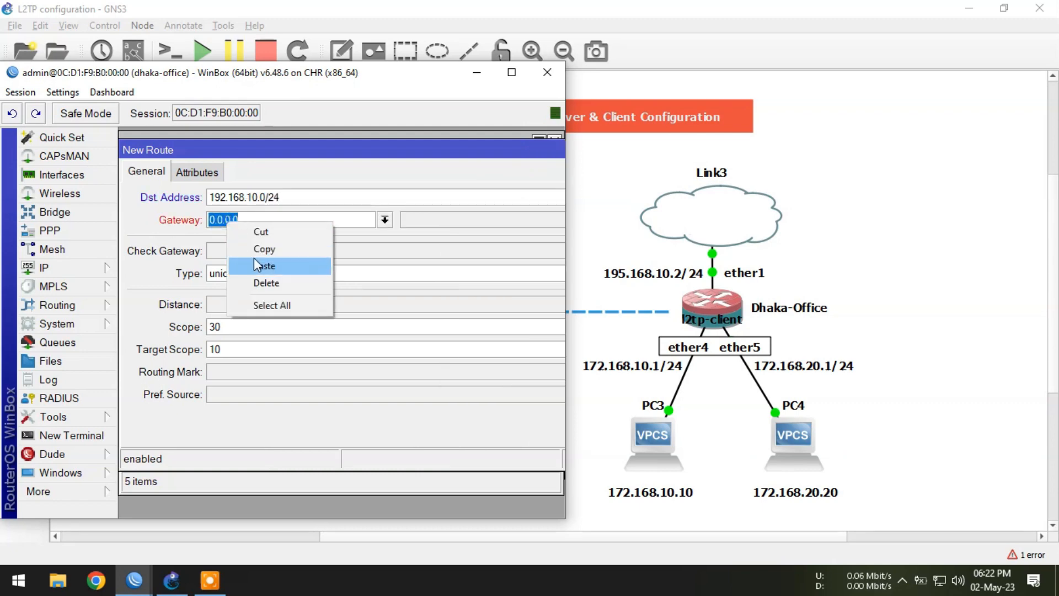
{"action": "left_click", "coordinate": [252, 265]}
{"action": "key", "text": "Return"}
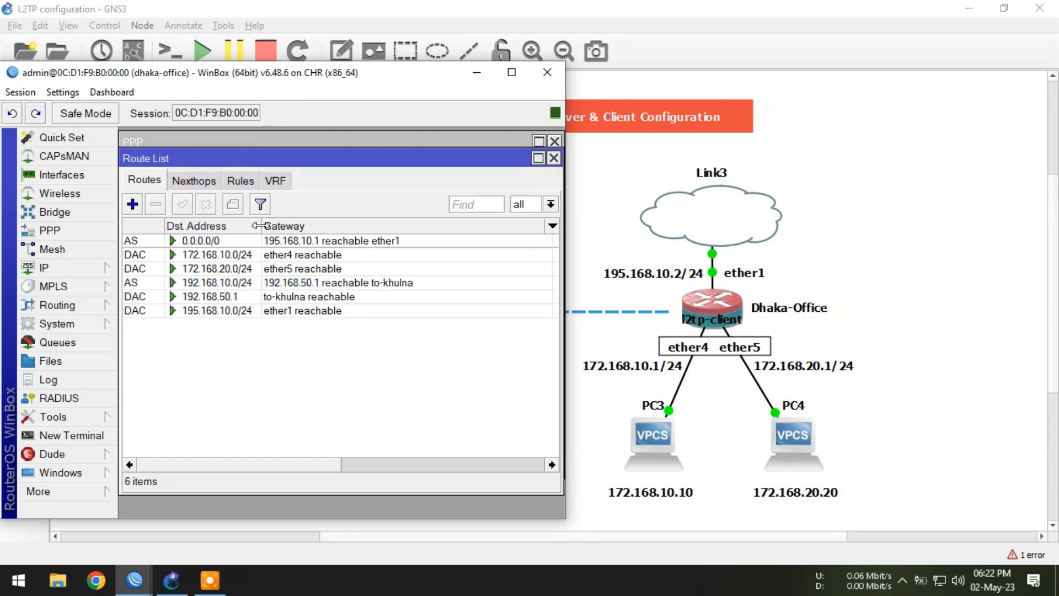
Step: Add another static route to 192.168.20.0/24 via gateway 192.168.50.1
{"action": "left_click", "coordinate": [283, 287]}
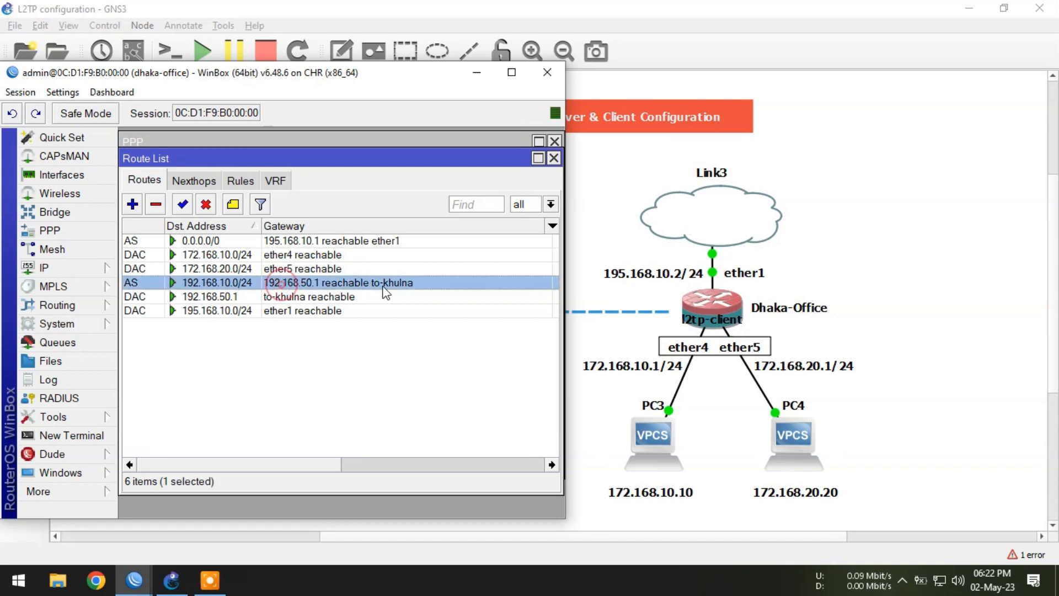
{"action": "left_click", "coordinate": [294, 384]}
{"action": "left_click", "coordinate": [132, 204]}
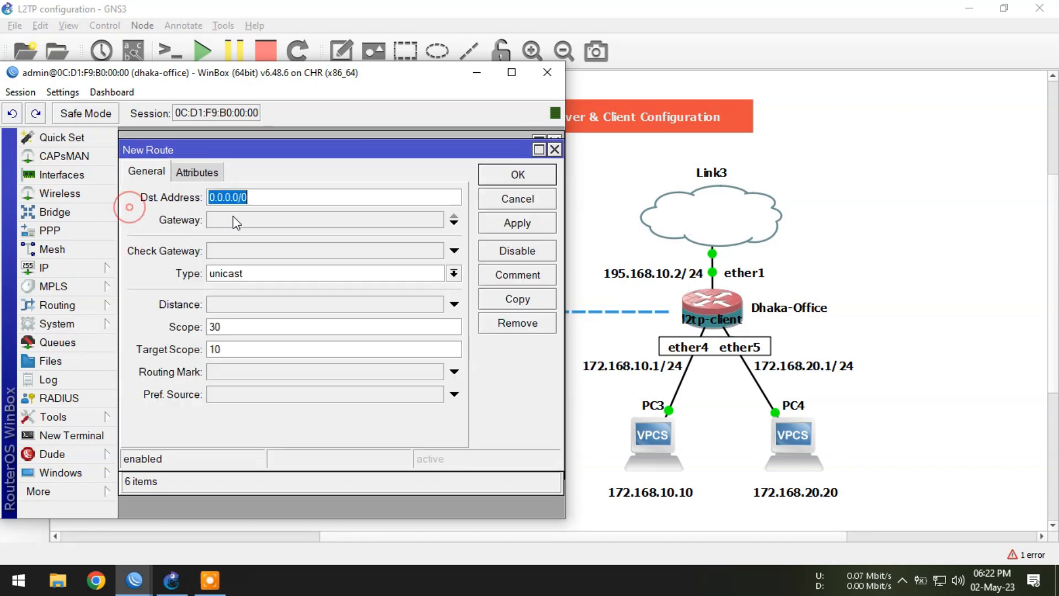
{"action": "left_click", "coordinate": [477, 72]}
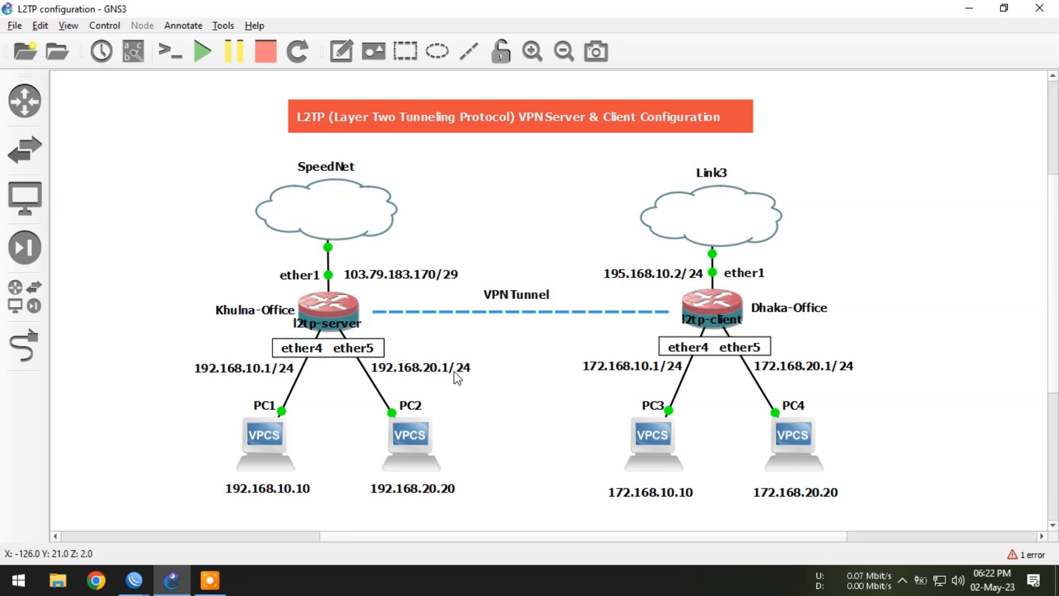
{"action": "left_click", "coordinate": [134, 579]}
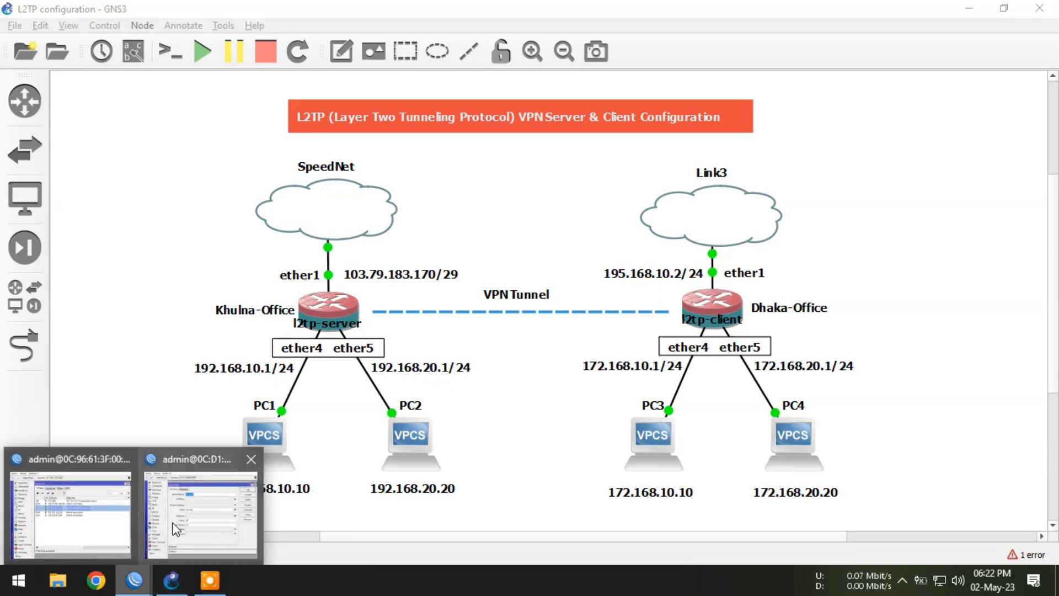
{"action": "left_click", "coordinate": [214, 518]}
{"action": "left_click", "coordinate": [213, 220]}
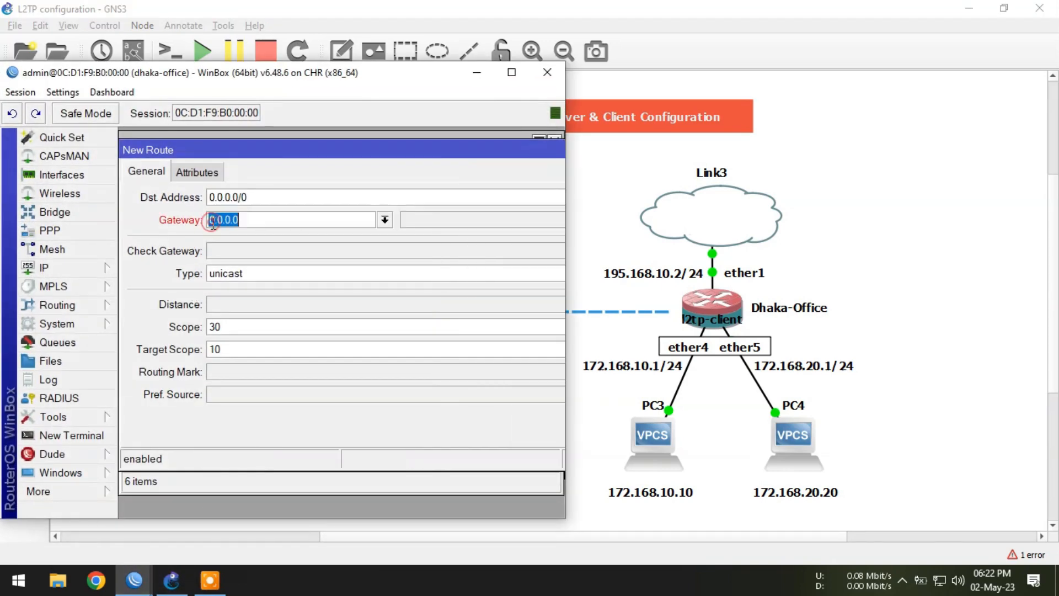
{"action": "left_click", "coordinate": [261, 197]}
{"action": "type", "text": "192"}
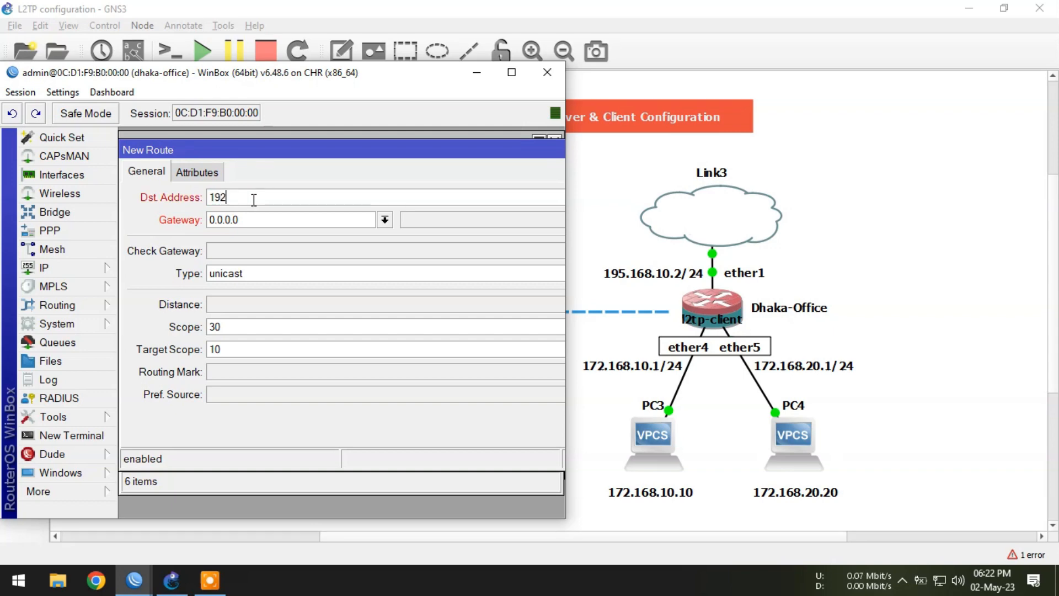
{"action": "type", "text": ".168.20.0/24"}
{"action": "left_click_drag", "start_coordinate": [258, 222], "coordinate": [209, 220]}
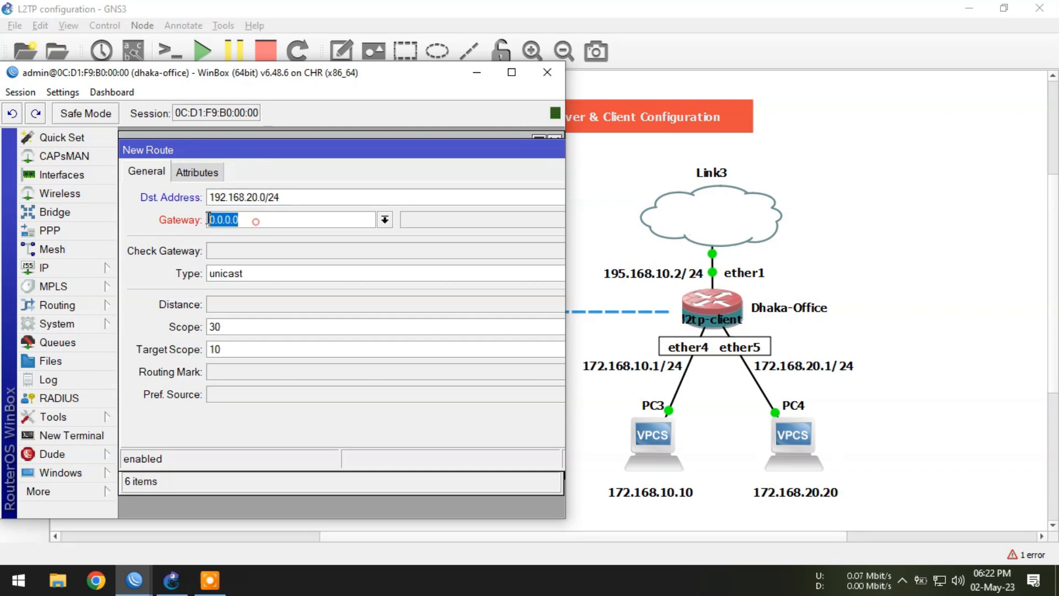
{"action": "right_click", "coordinate": [209, 220]}
{"action": "left_click", "coordinate": [259, 263]}
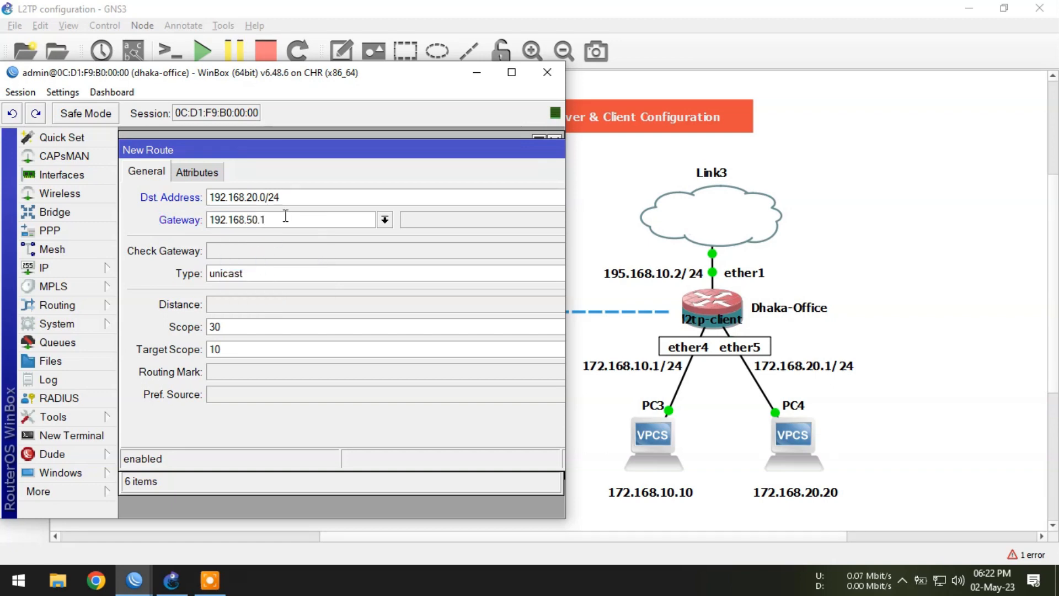
{"action": "key", "text": "Return"}
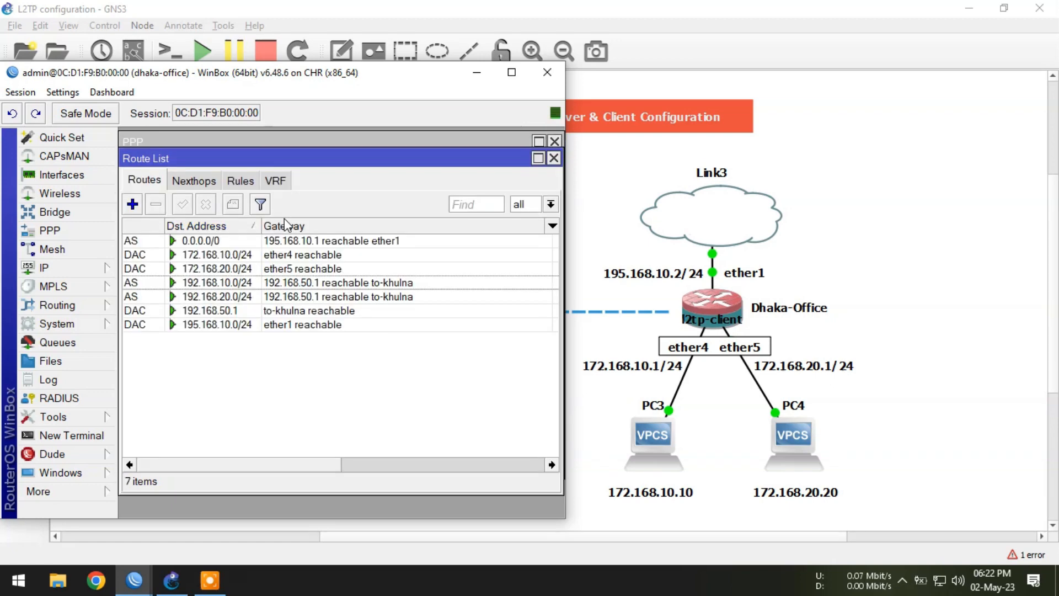
Step: Examine the tunnel routes in the route lists of the Dhaka-Office and Khulna-Office routers
{"action": "left_click", "coordinate": [288, 282]}
{"action": "left_click", "coordinate": [287, 295], "text": "shift"}
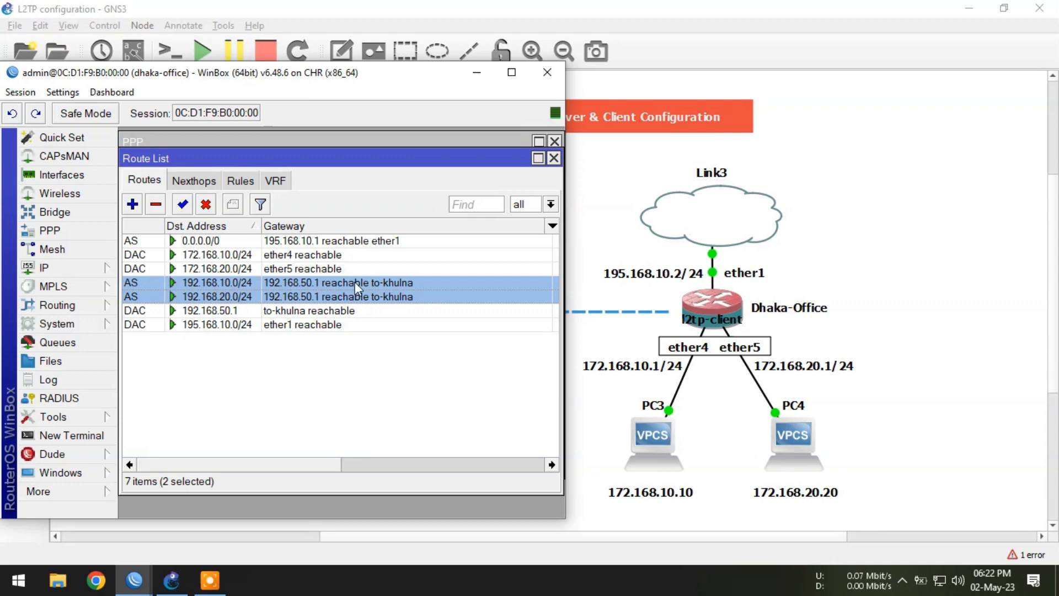
{"action": "left_click", "coordinate": [393, 370]}
{"action": "left_click", "coordinate": [477, 72]}
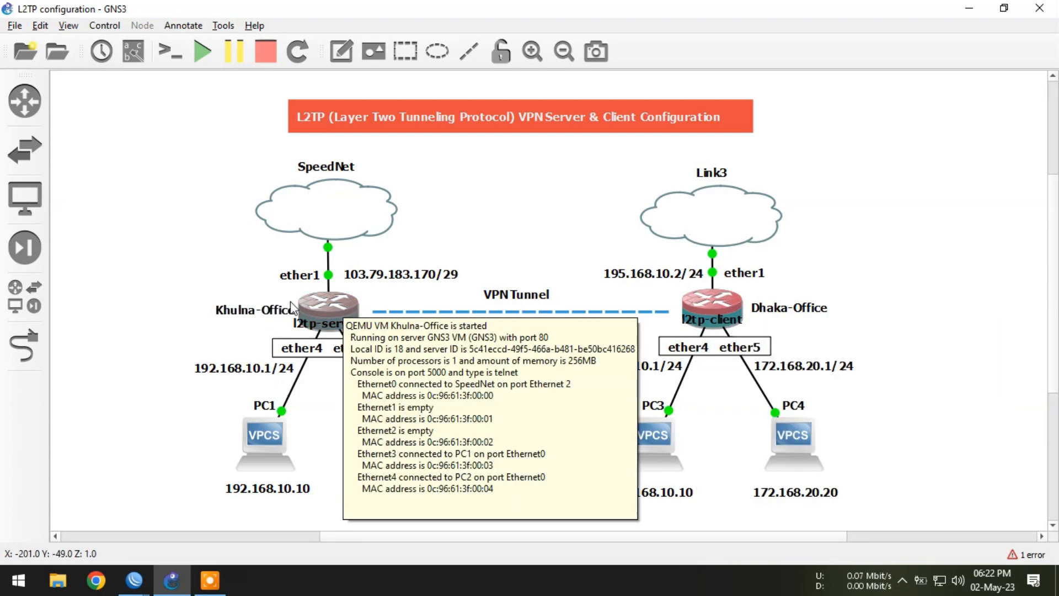
{"action": "left_click", "coordinate": [89, 531]}
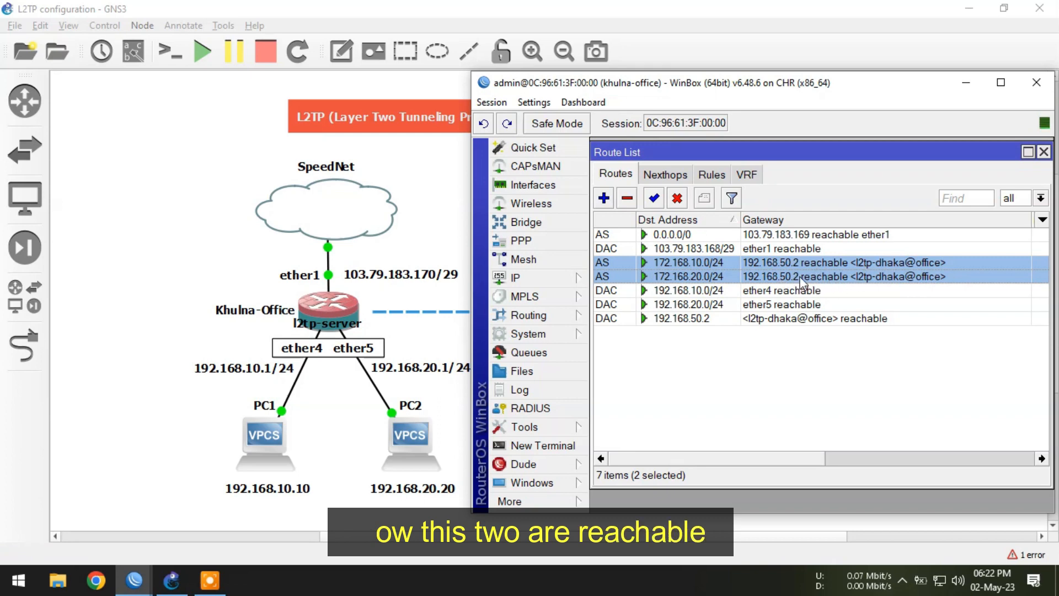
{"action": "left_click", "coordinate": [803, 386]}
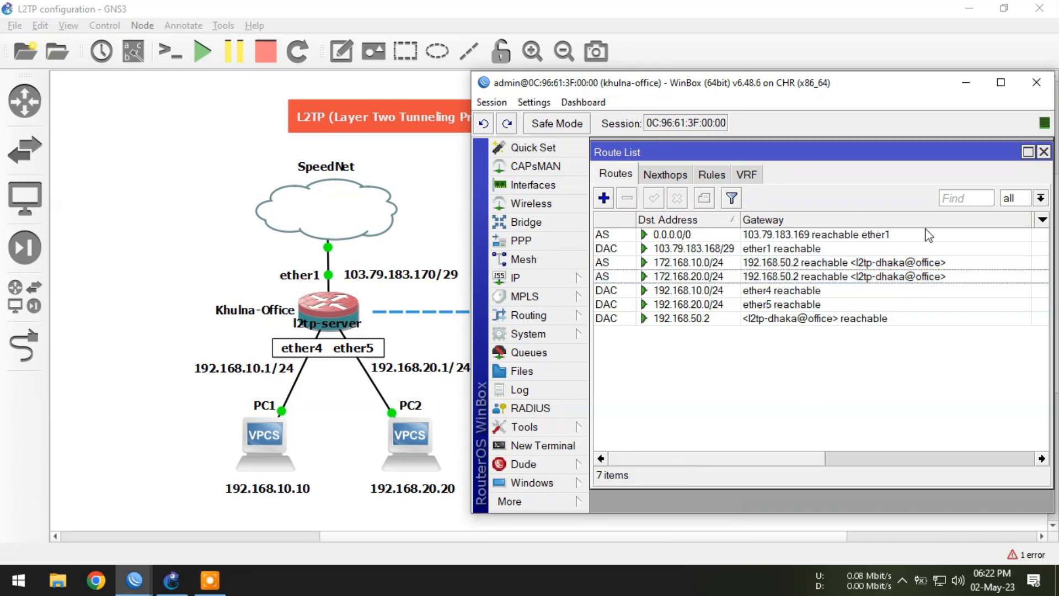
{"action": "left_click", "coordinate": [965, 82]}
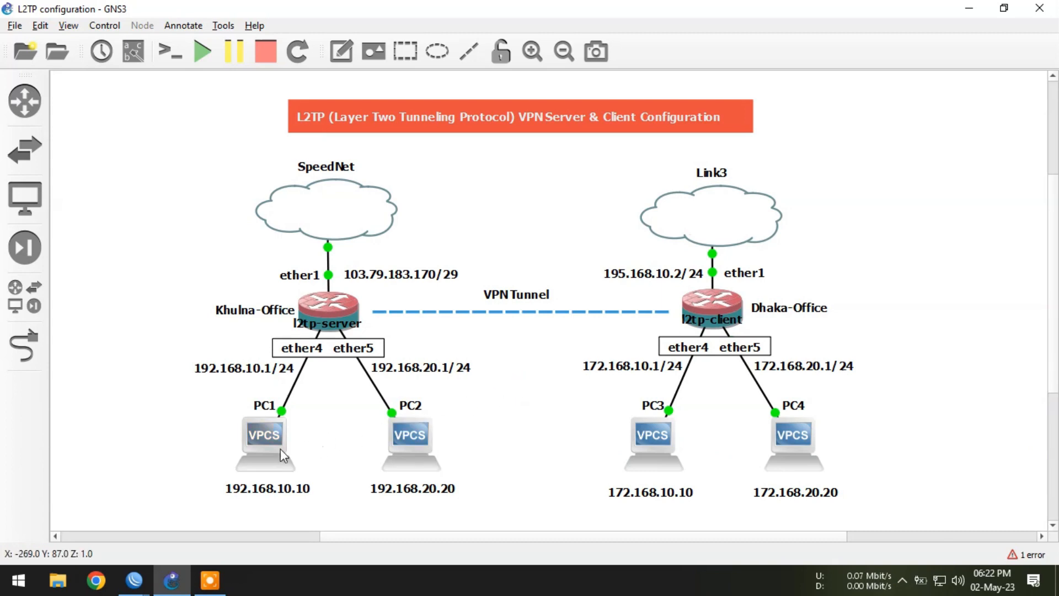
Step: From PC1's console, ping 172.168.10.10 across the VPN tunnel, then stop the ping
{"action": "double_click", "coordinate": [267, 439]}
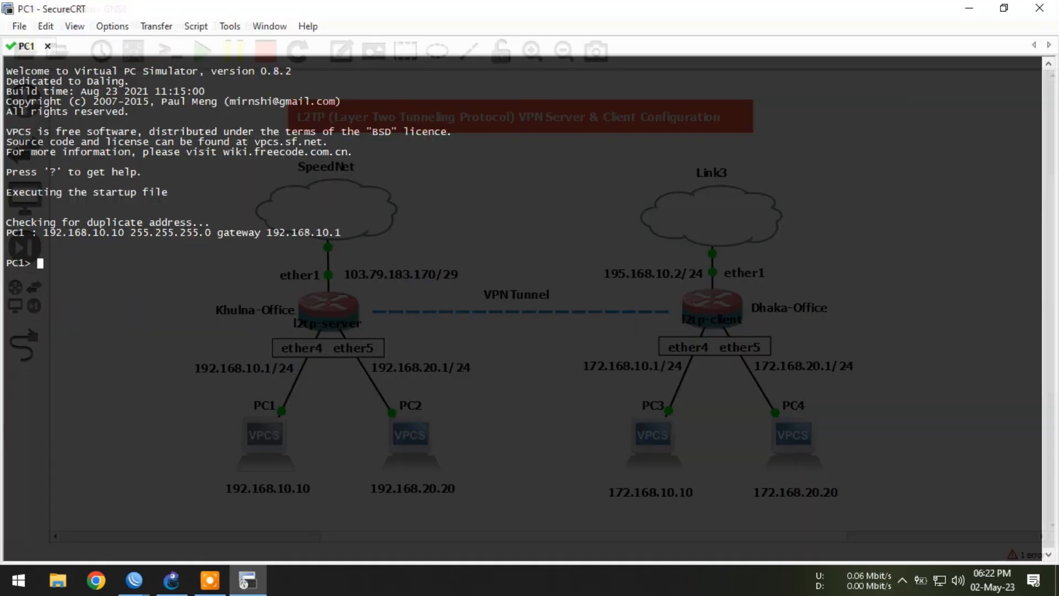
{"action": "type", "text": "ping 172.168.10."}
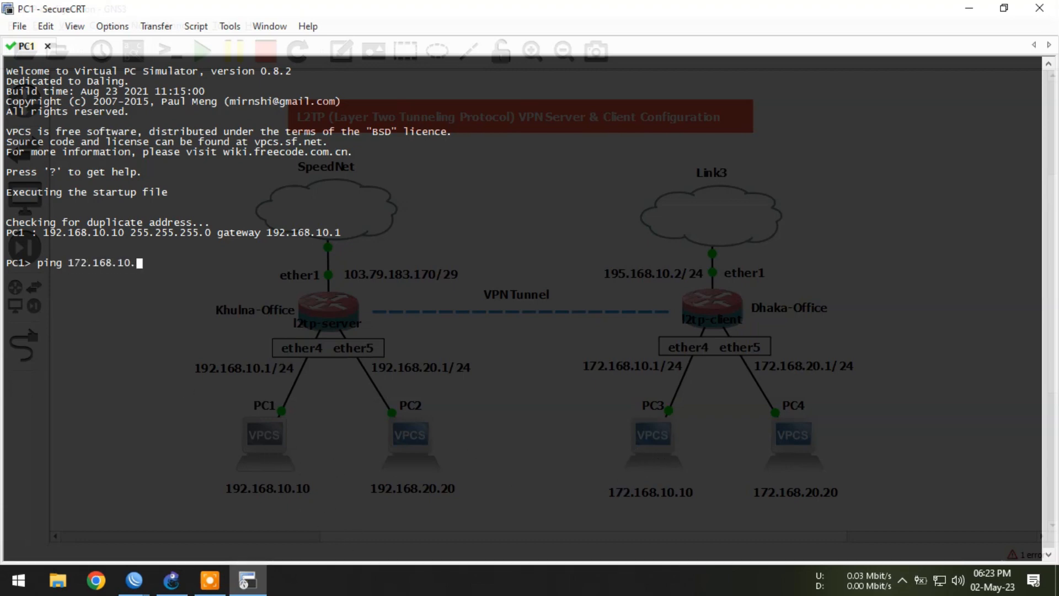
{"action": "type", "text": "10"}
{"action": "key", "text": "Return"}
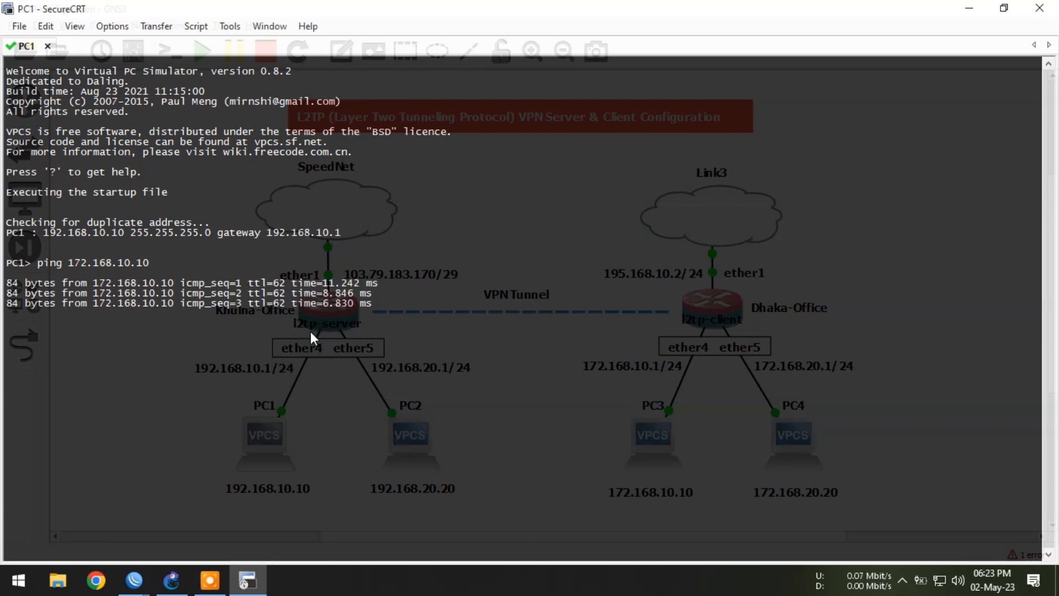
{"action": "key", "text": "ctrl+c"}
{"action": "left_click", "coordinate": [969, 8]}
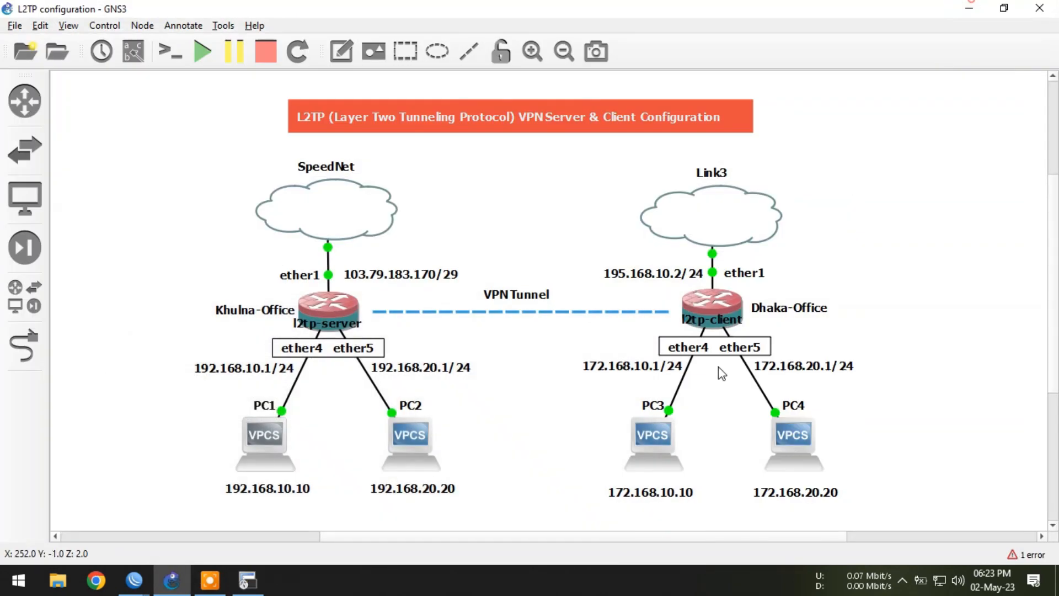
Step: From PC4's console, ping 192.168.20.20 across the VPN tunnel, then stop the ping
{"action": "double_click", "coordinate": [786, 432]}
{"action": "type", "text": "ping"}
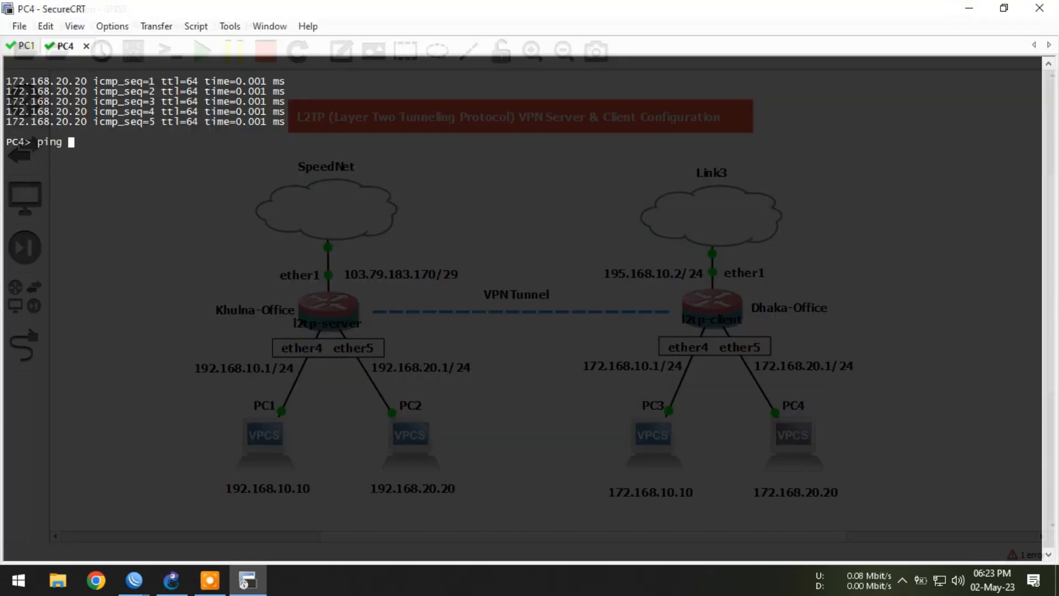
{"action": "type", "text": " 192.168.20.20"}
{"action": "key", "text": "Return"}
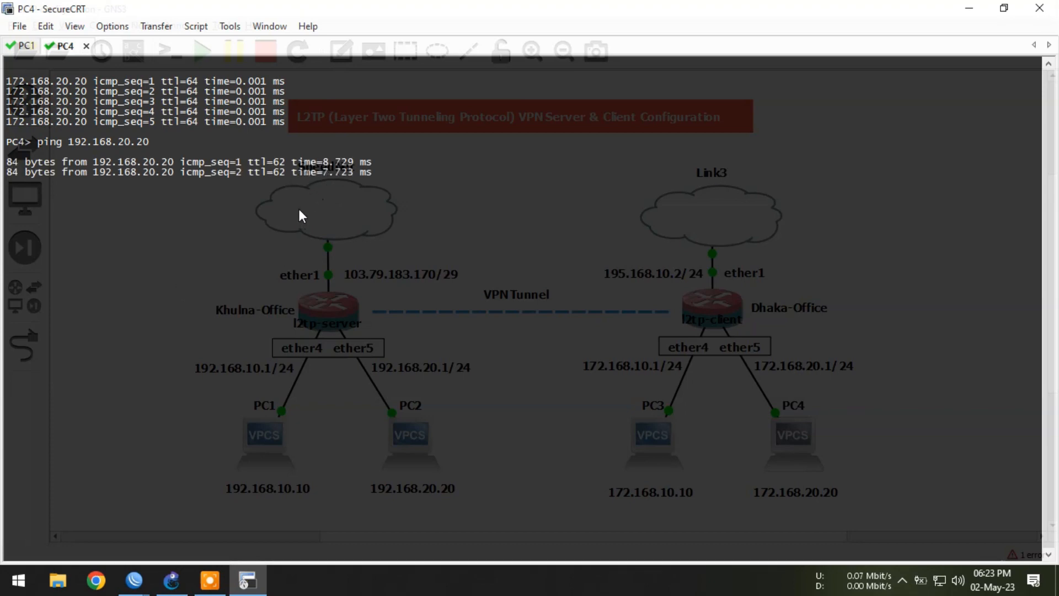
{"action": "key", "text": "ctrl+c"}
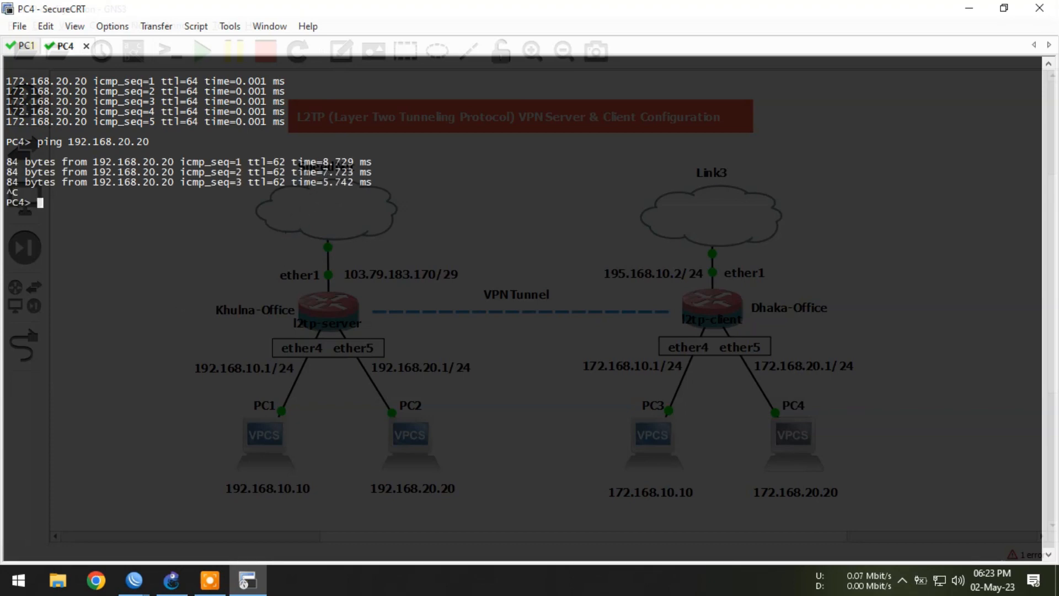